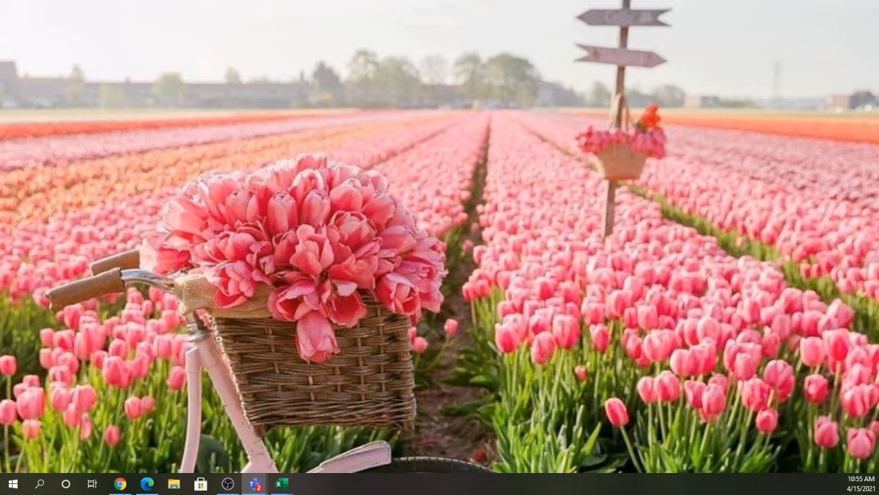
Switch to Microsoft Teams and open the Excel Formulas assignment in student view
{"action": "left_click", "coordinate": [255, 484]}
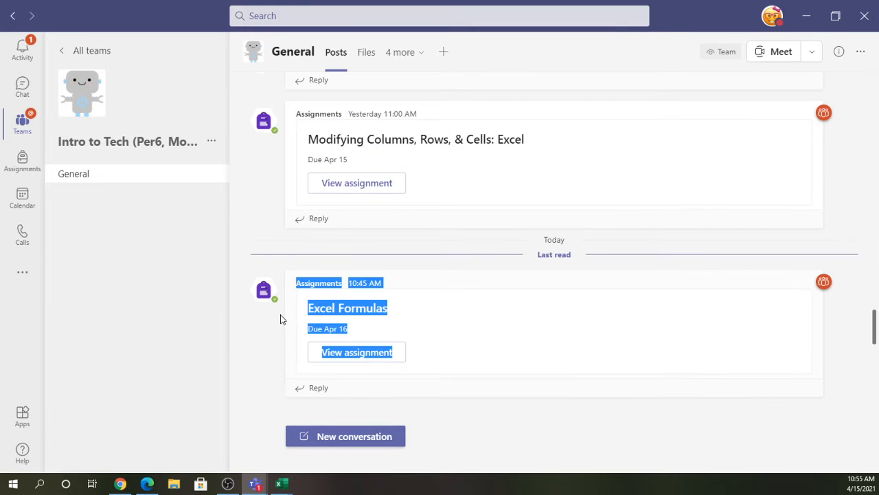
{"action": "left_click", "coordinate": [347, 357]}
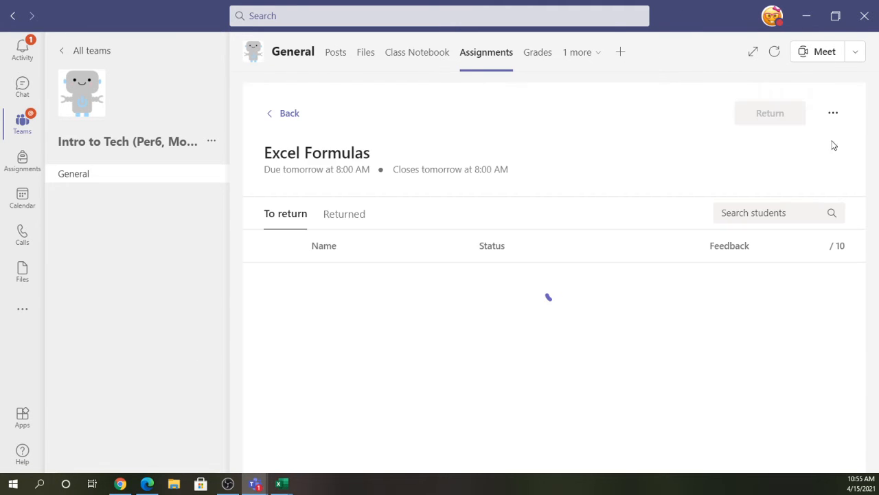
{"action": "left_click", "coordinate": [822, 114]}
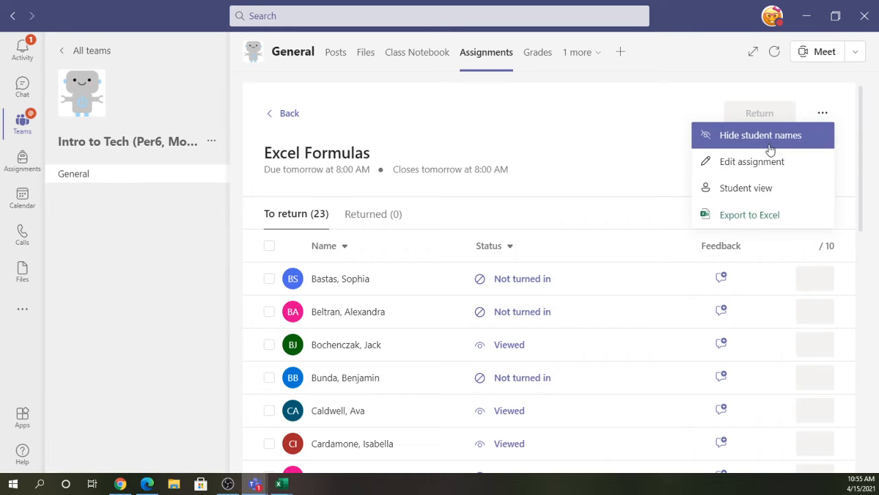
{"action": "left_click", "coordinate": [737, 190]}
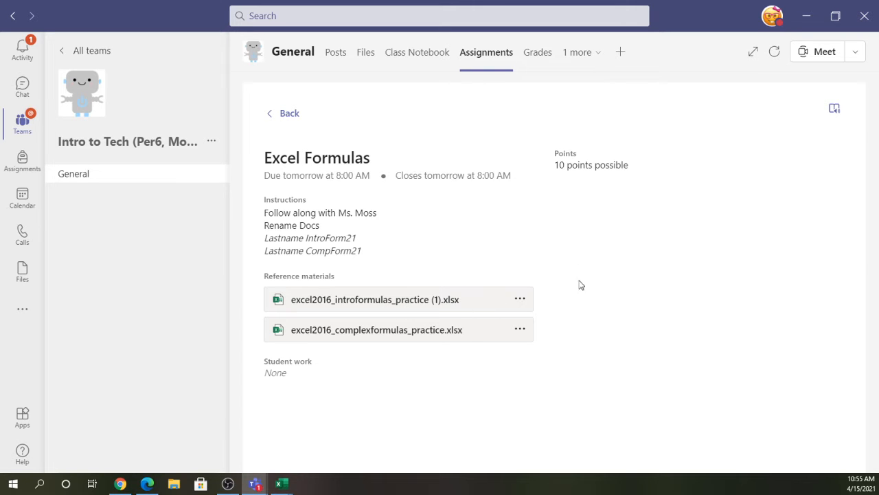
Review the opening options for the intro formulas practice file and highlight the file naming instruction "Lastname IntroForm21"
{"action": "left_click", "coordinate": [519, 299]}
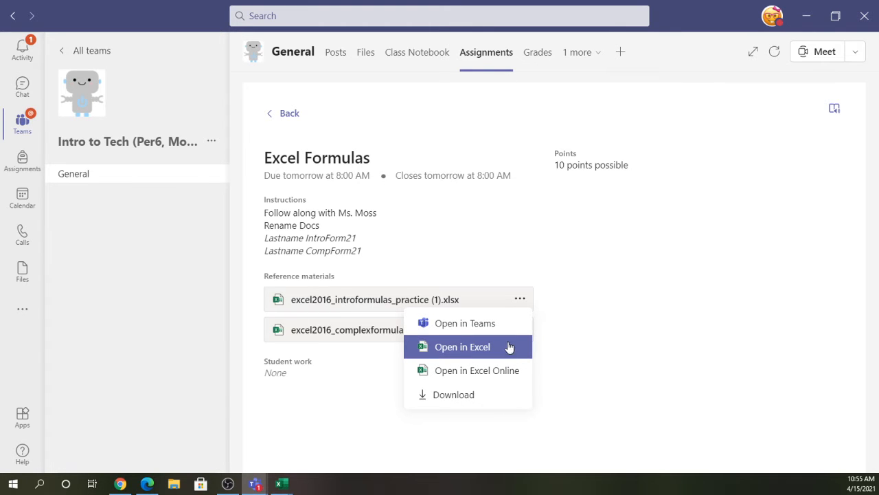
{"action": "left_click", "coordinate": [275, 245]}
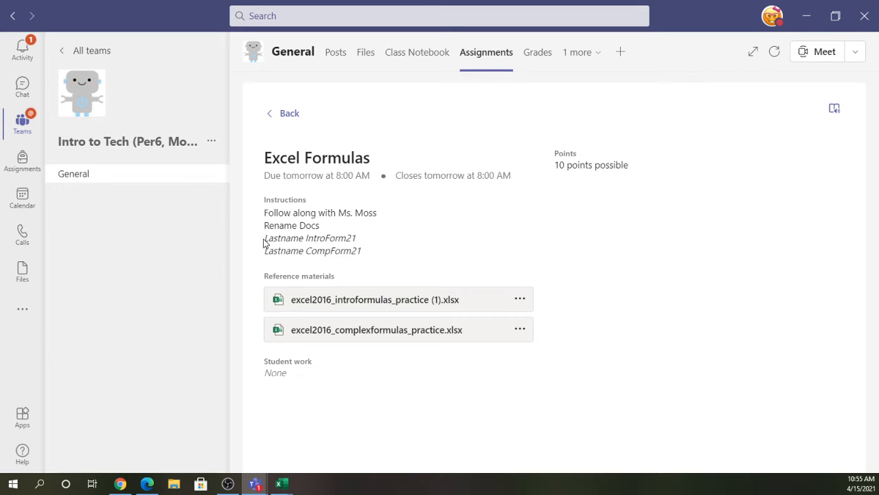
{"action": "left_click_drag", "start_coordinate": [265, 238], "coordinate": [379, 239]}
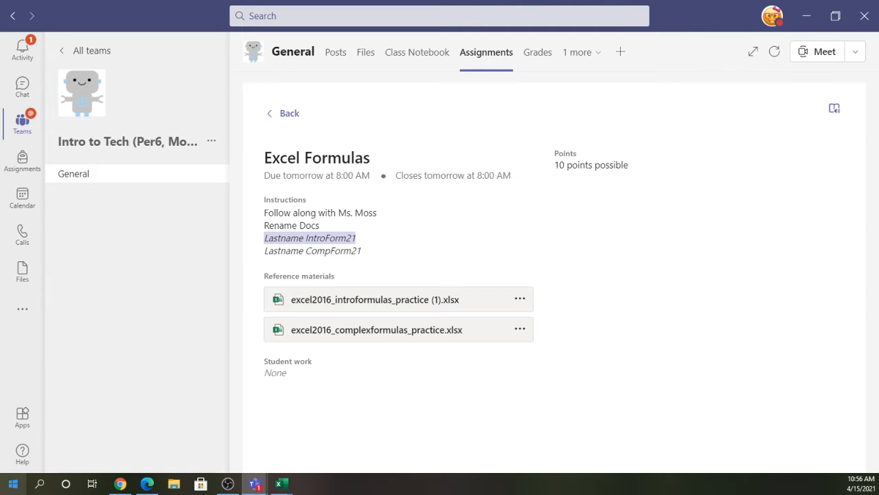
Switch to the excel2016_introformulas_practice (1) workbook in Excel and maximize its window
{"action": "left_click", "coordinate": [282, 486]}
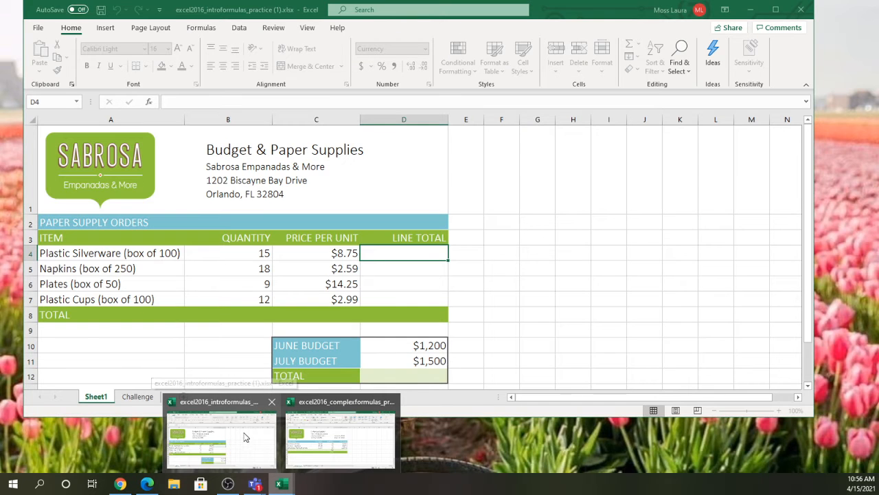
{"action": "left_click", "coordinate": [241, 436]}
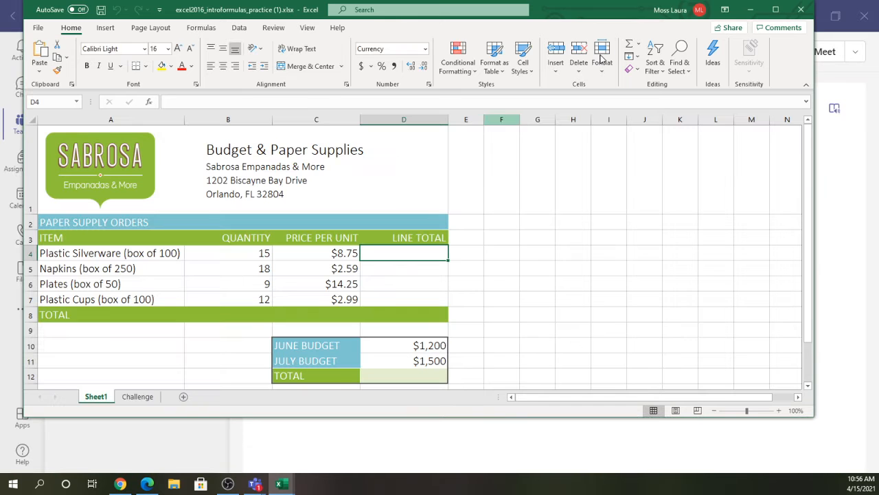
{"action": "left_click", "coordinate": [769, 12]}
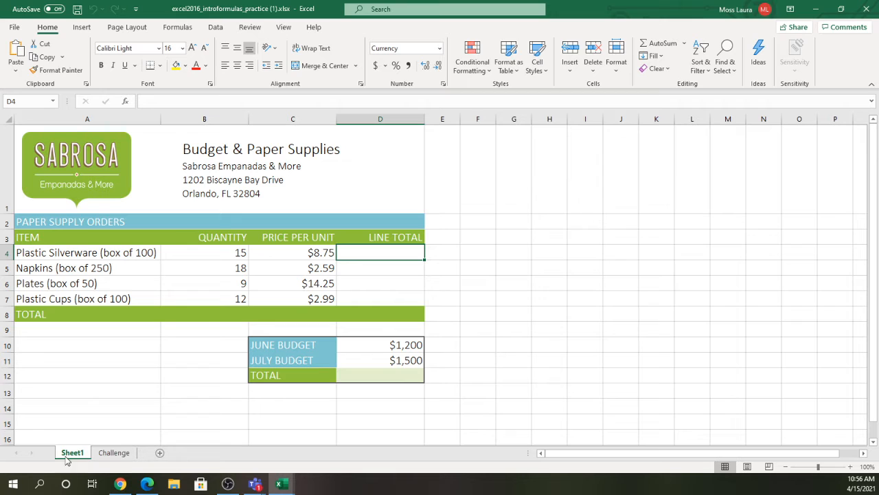
Look over the Challenge worksheet's customer invoice and return to Sheet1
{"action": "left_click", "coordinate": [116, 453]}
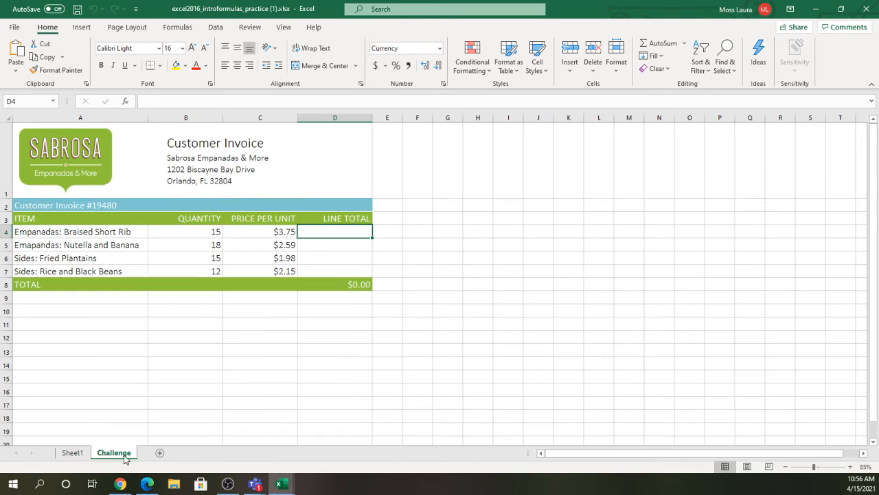
{"action": "left_click", "coordinate": [73, 453]}
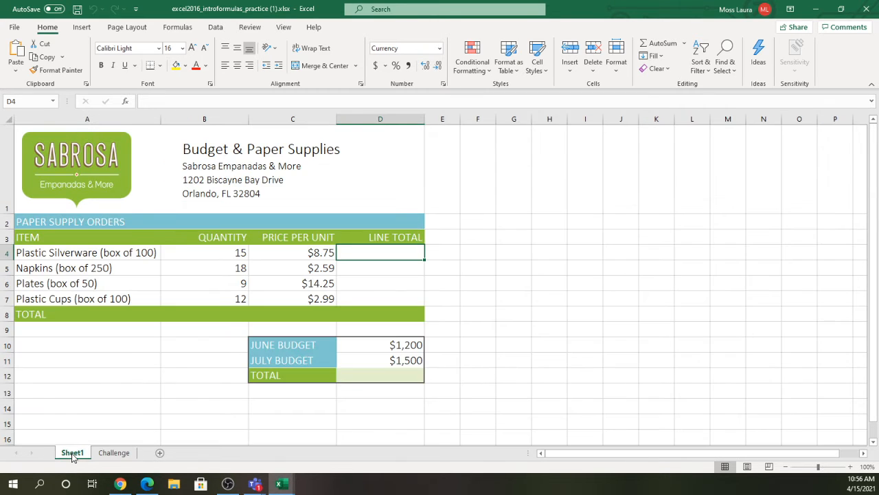
{"action": "left_click", "coordinate": [116, 452]}
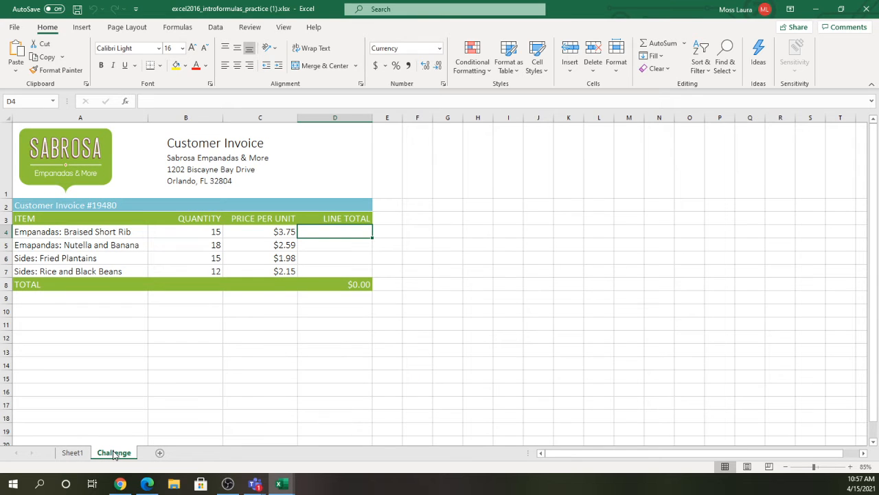
{"action": "left_click", "coordinate": [71, 455]}
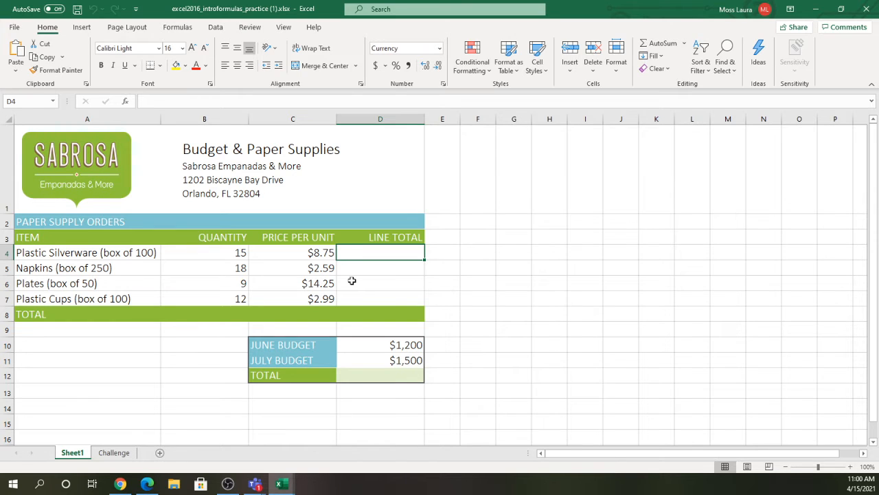
Enter the formula =B4*C4 in D4 to calculate the line total for Plastic Silverware
{"action": "type", "text": "="}
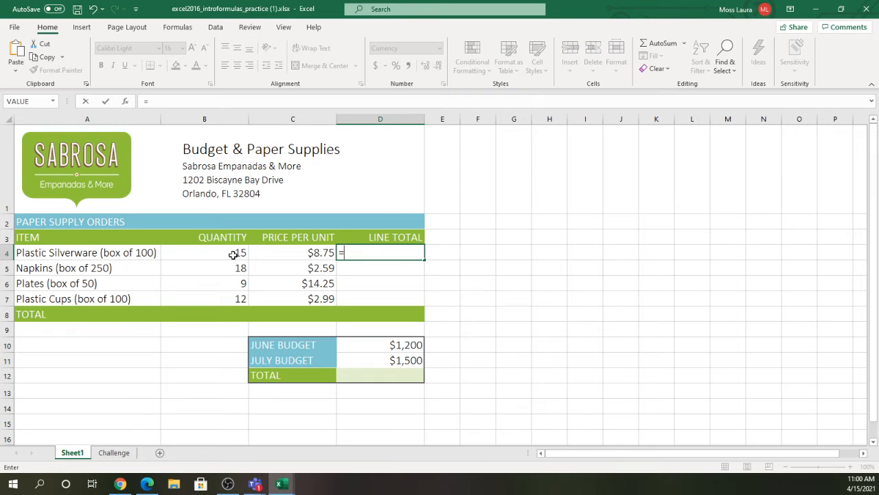
{"action": "type", "text": "B4"}
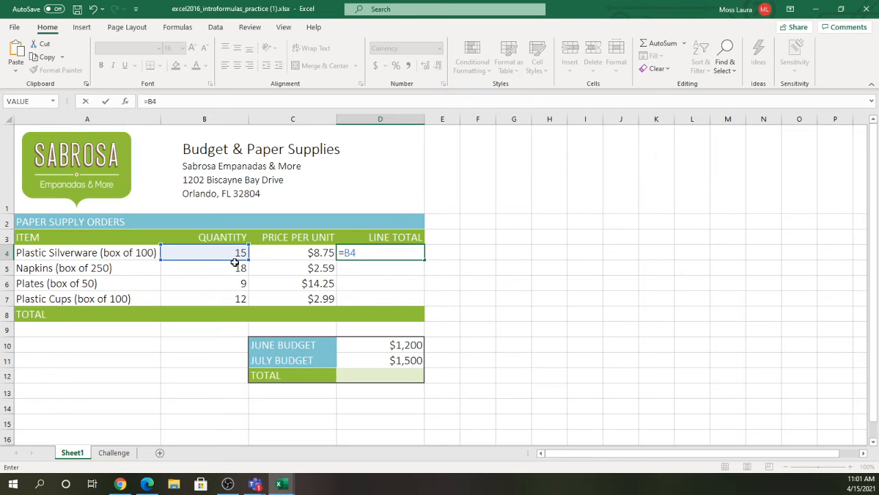
{"action": "type", "text": "*"}
{"action": "type", "text": "C4"}
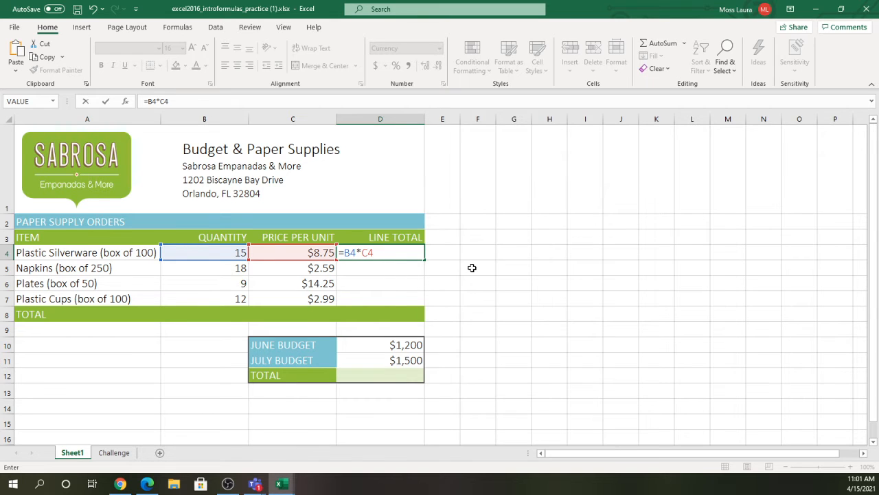
{"action": "key", "text": "Return"}
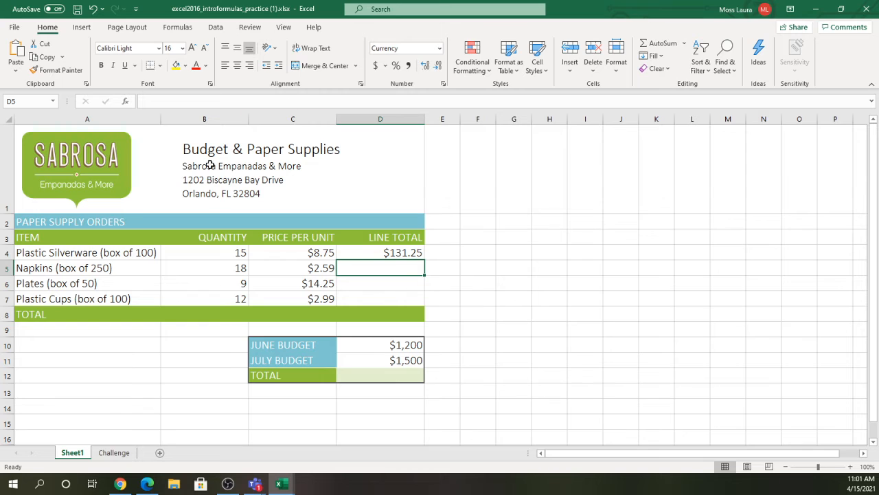
Change the Plastic Silverware quantity in B4 to 11
{"action": "left_click", "coordinate": [230, 254]}
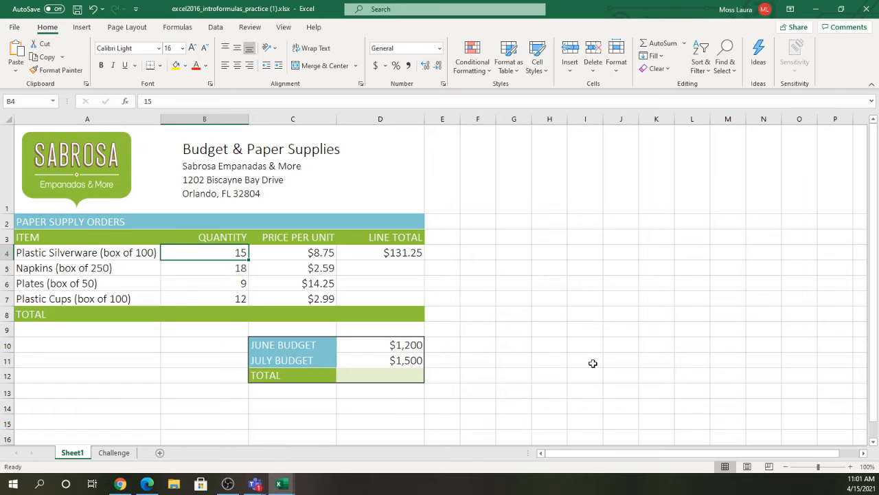
{"action": "type", "text": "11"}
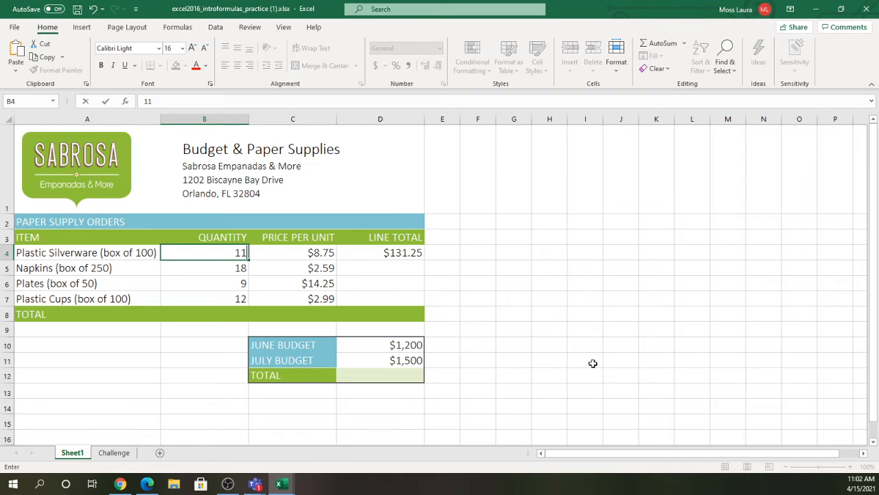
{"action": "key", "text": "Return"}
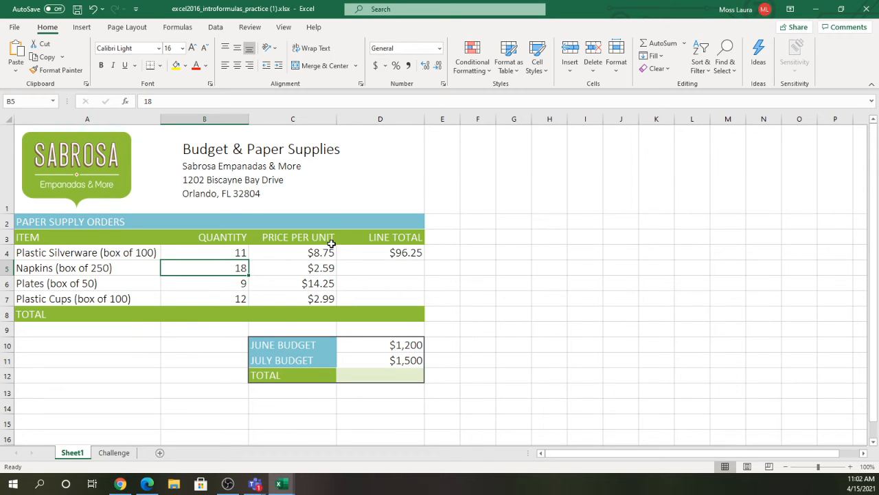
Fill the line total formula from D4 down through D7
{"action": "left_click", "coordinate": [407, 253]}
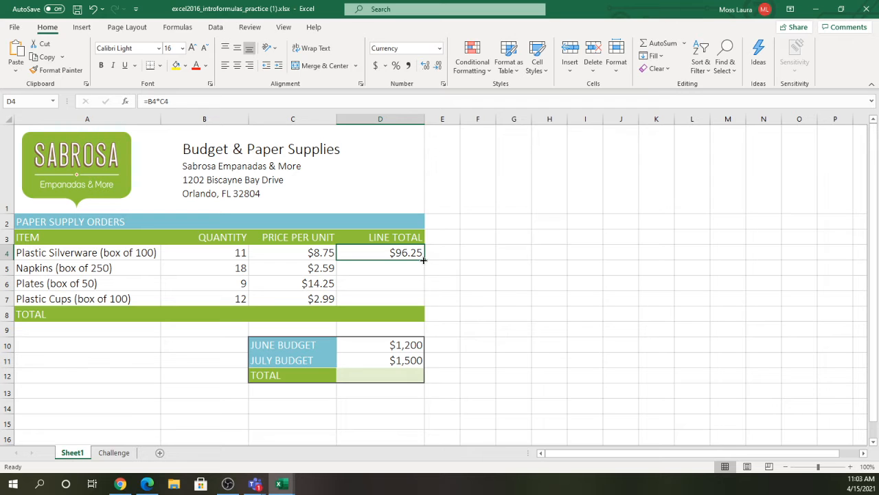
{"action": "left_click_drag", "start_coordinate": [423, 260], "coordinate": [419, 301]}
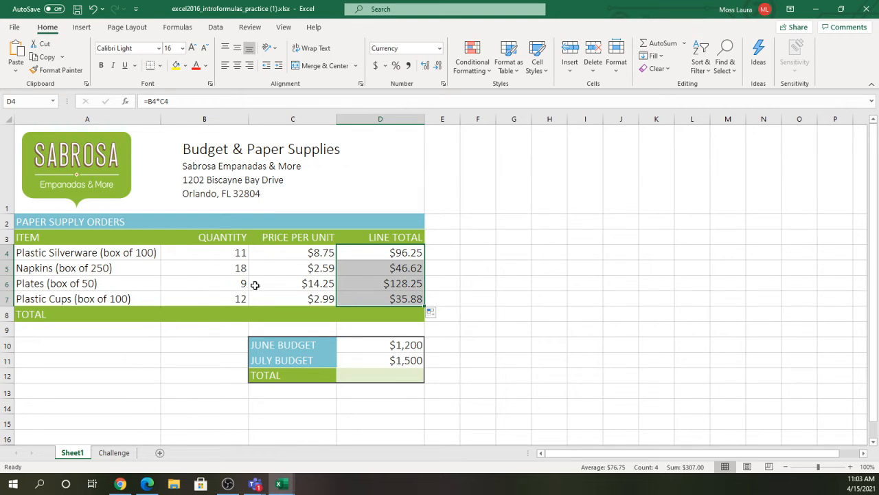
Change the price per unit for Plates in C6 to 14.00
{"action": "left_click", "coordinate": [289, 286]}
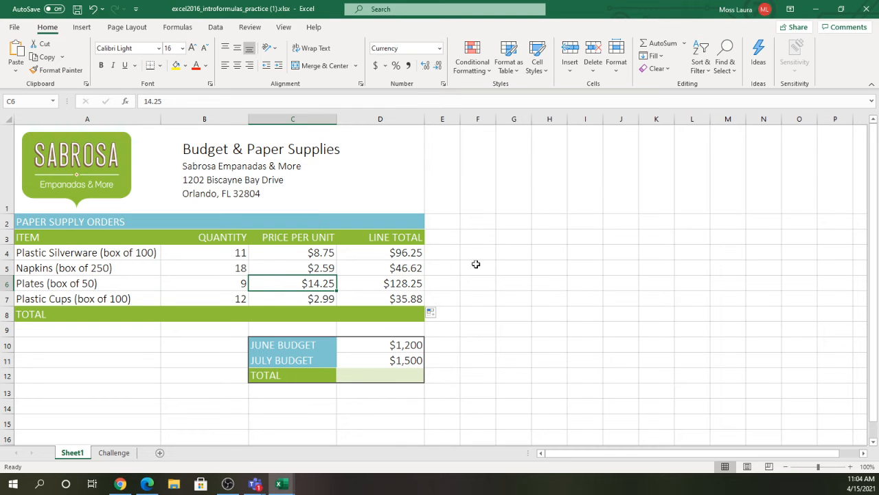
{"action": "type", "text": "14"}
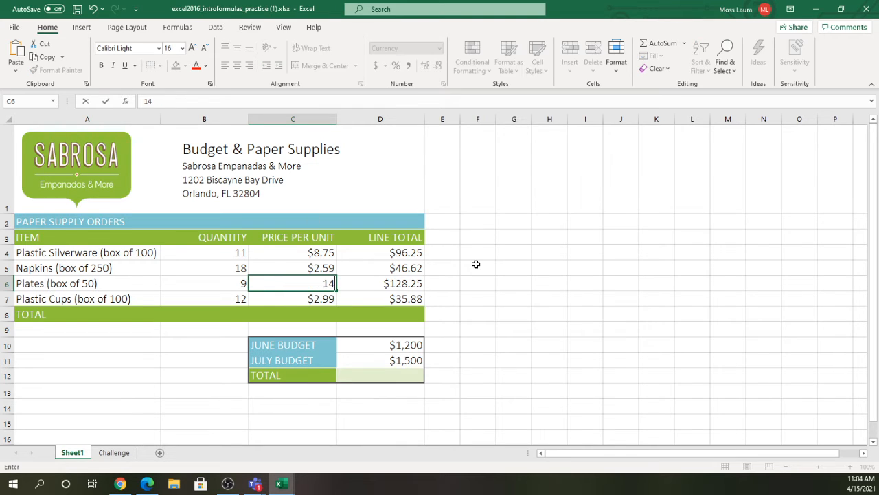
{"action": "type", "text": ".00"}
{"action": "key", "text": "Return"}
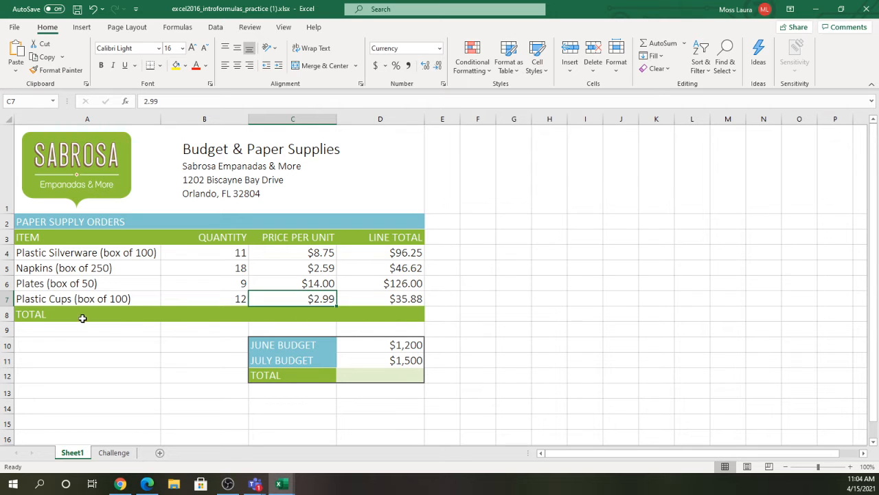
Enter the formula =D4+D5+D6+D7 in D8 to total the paper supply orders
{"action": "left_click", "coordinate": [394, 315]}
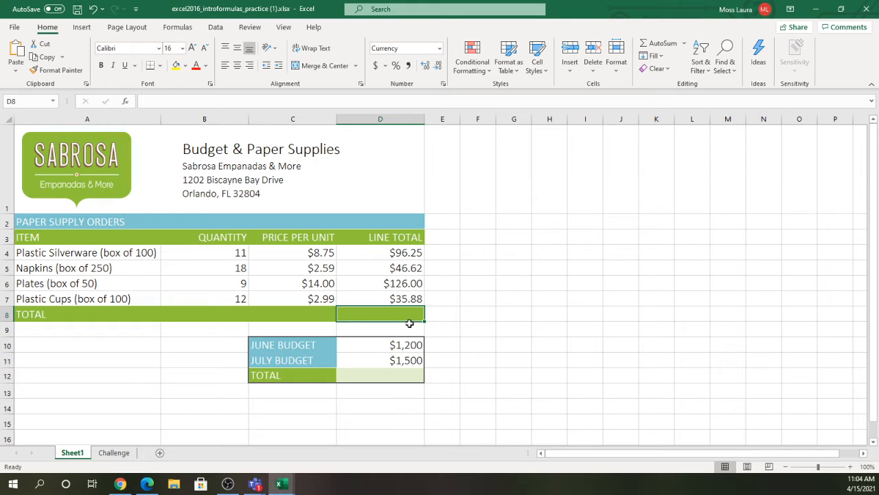
{"action": "type", "text": "="}
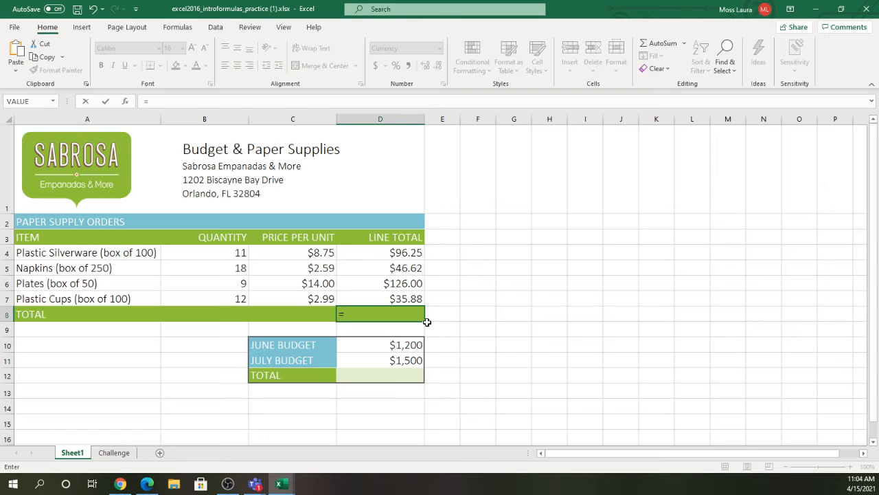
{"action": "left_click", "coordinate": [409, 253]}
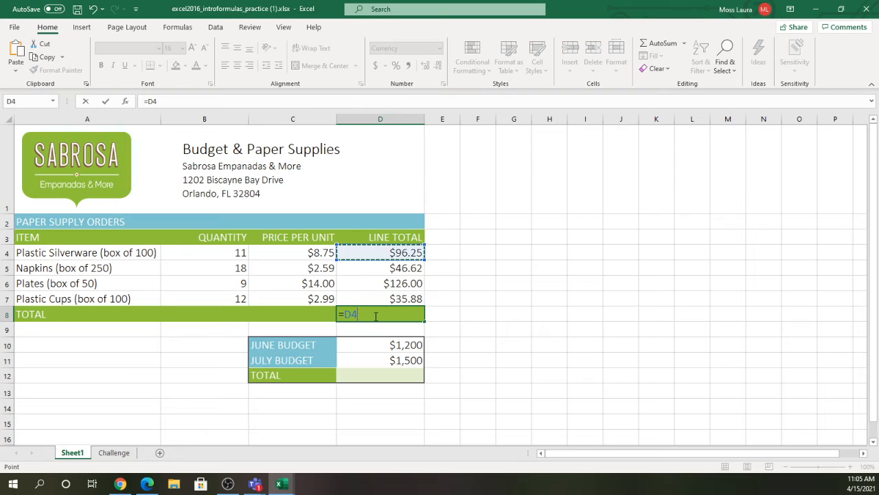
{"action": "type", "text": "+"}
{"action": "left_click", "coordinate": [379, 270]}
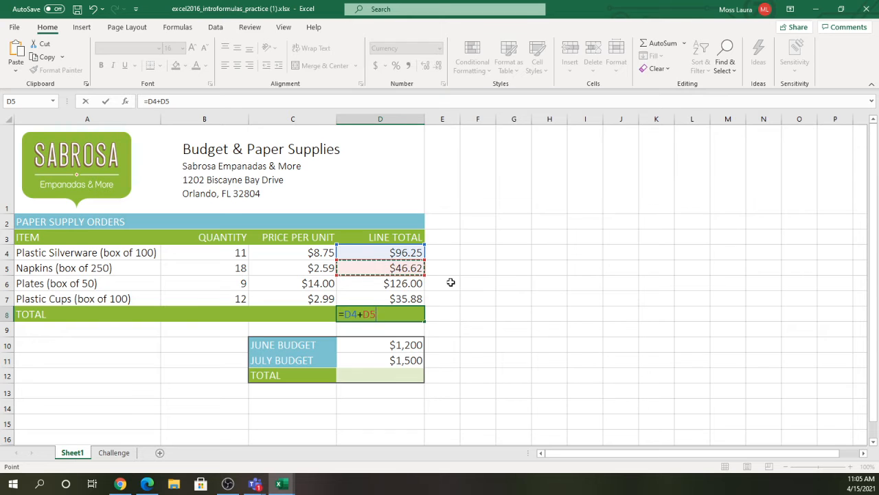
{"action": "type", "text": "+"}
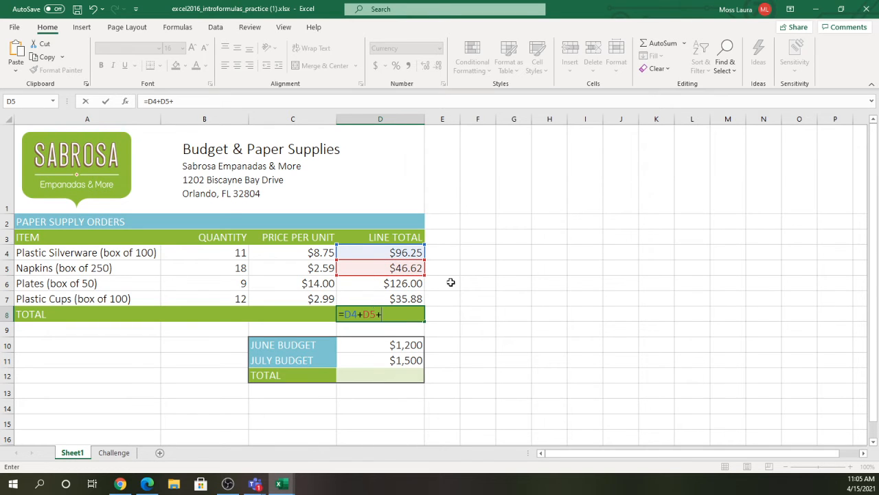
{"action": "left_click", "coordinate": [409, 283]}
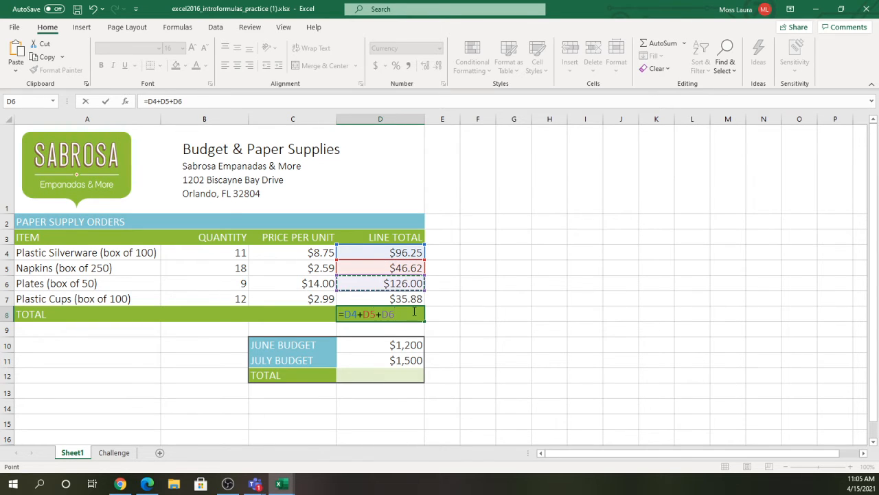
{"action": "type", "text": "+"}
{"action": "left_click", "coordinate": [405, 298]}
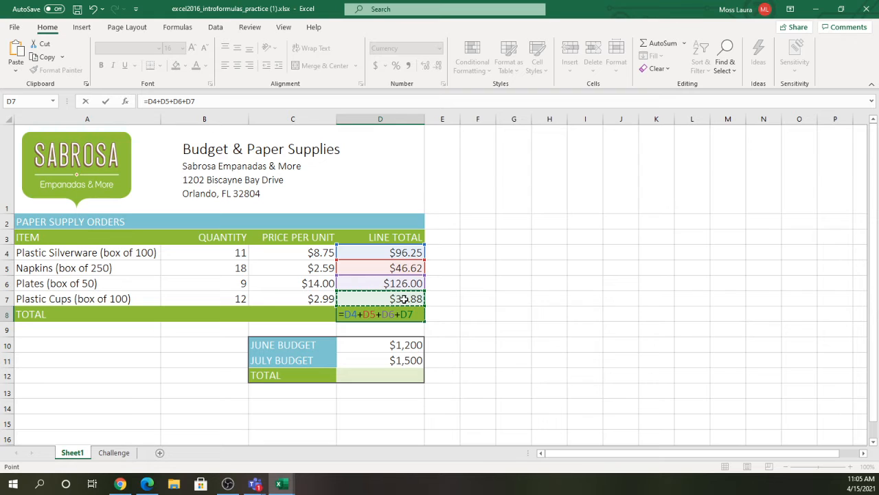
{"action": "key", "text": "Return"}
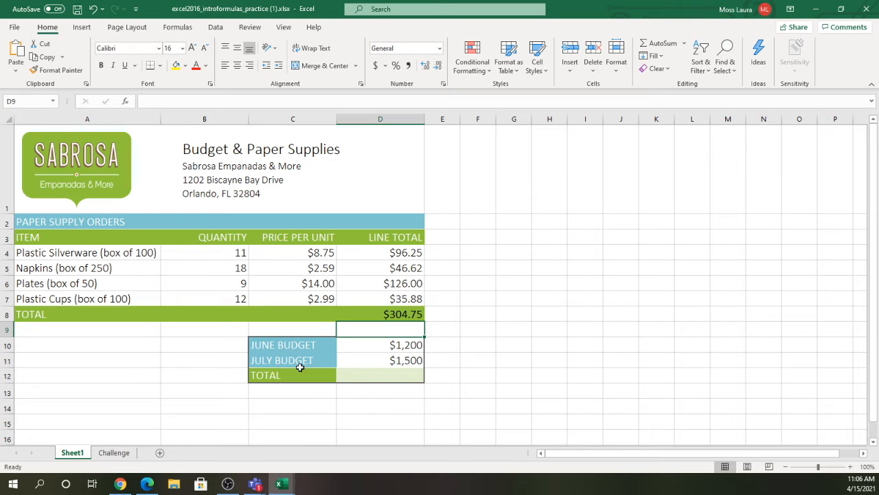
Enter the formula =D10+D11 in D12 to total the June and July budgets
{"action": "left_click", "coordinate": [389, 375]}
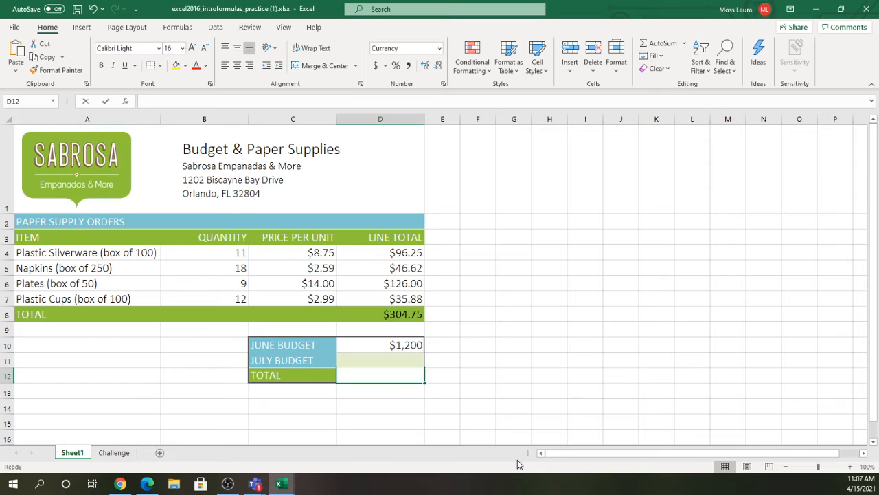
{"action": "type", "text": "="}
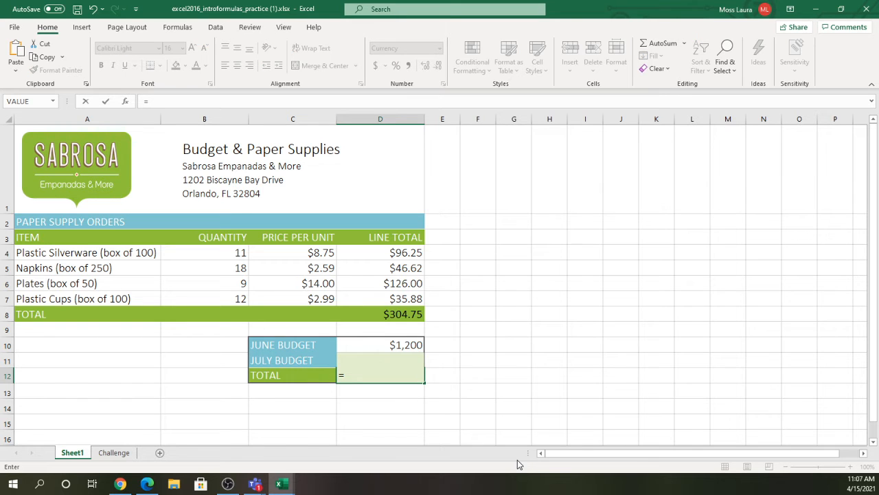
{"action": "type", "text": "D10+"}
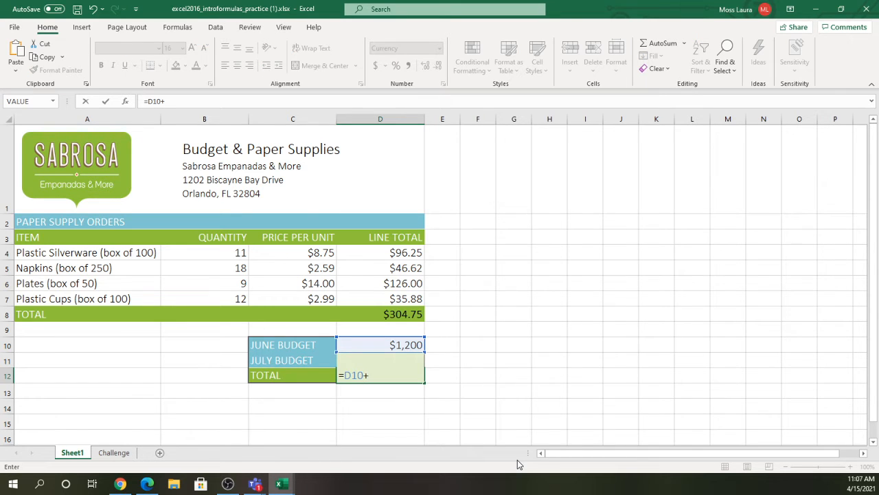
{"action": "type", "text": "D11"}
{"action": "key", "text": "Return"}
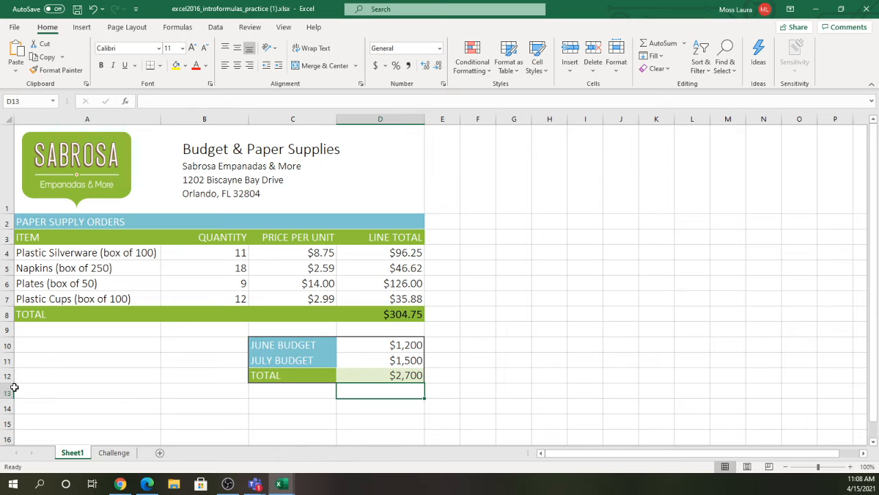
On the Challenge sheet, enter the formula =B4*C4 in D4 for the Braised Short Rib line total
{"action": "left_click", "coordinate": [118, 455]}
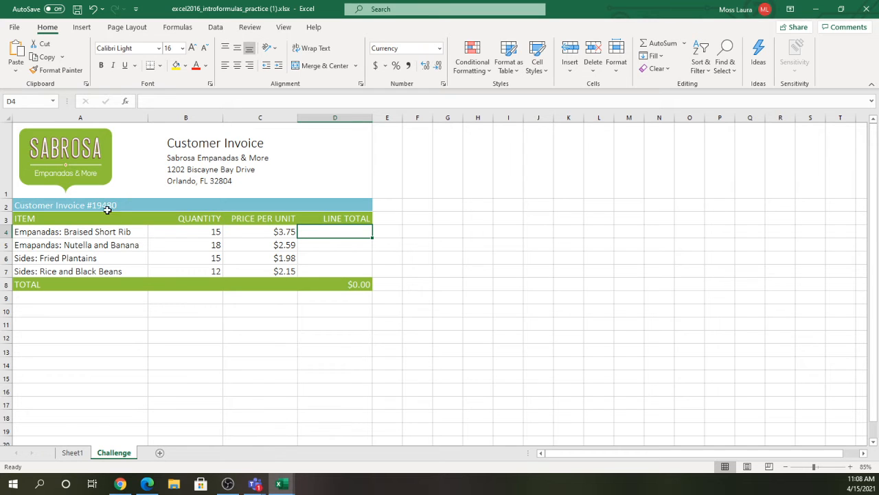
{"action": "left_click", "coordinate": [75, 248]}
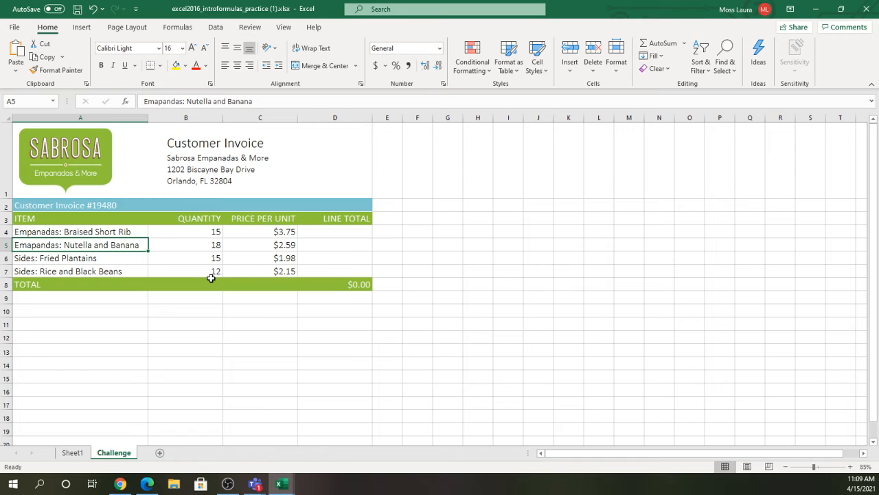
{"action": "left_click", "coordinate": [338, 234]}
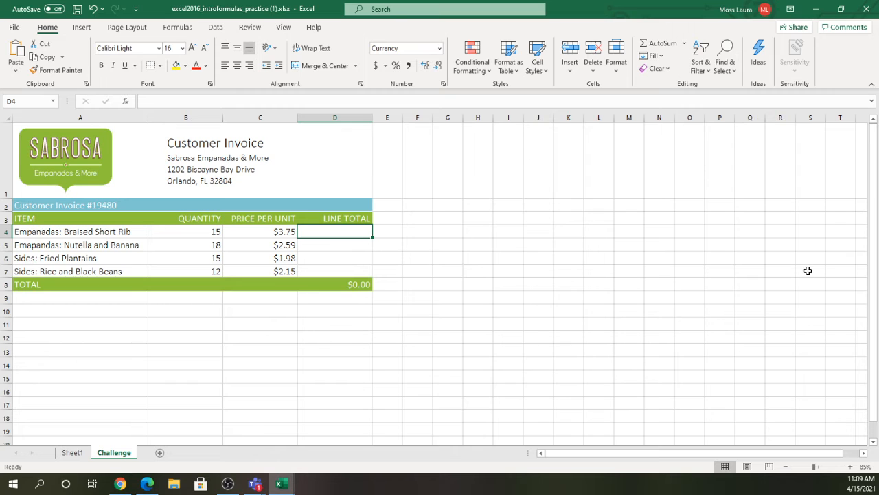
{"action": "type", "text": "="}
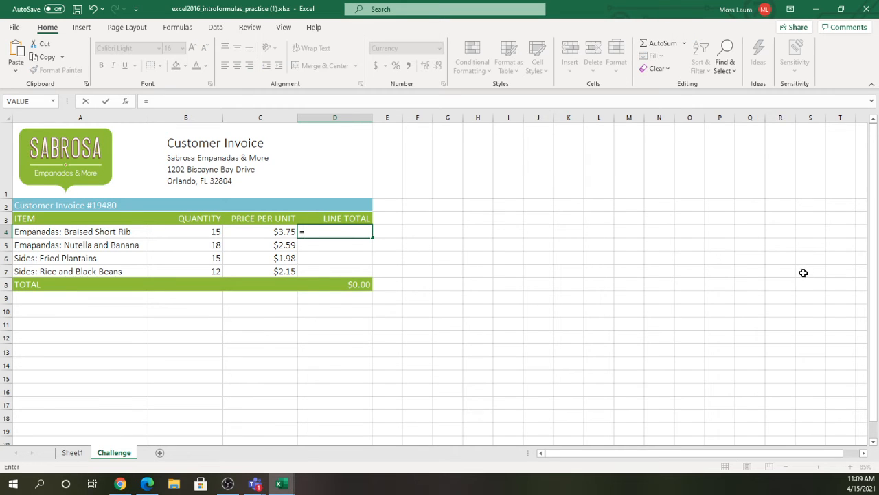
{"action": "left_click", "coordinate": [206, 237]}
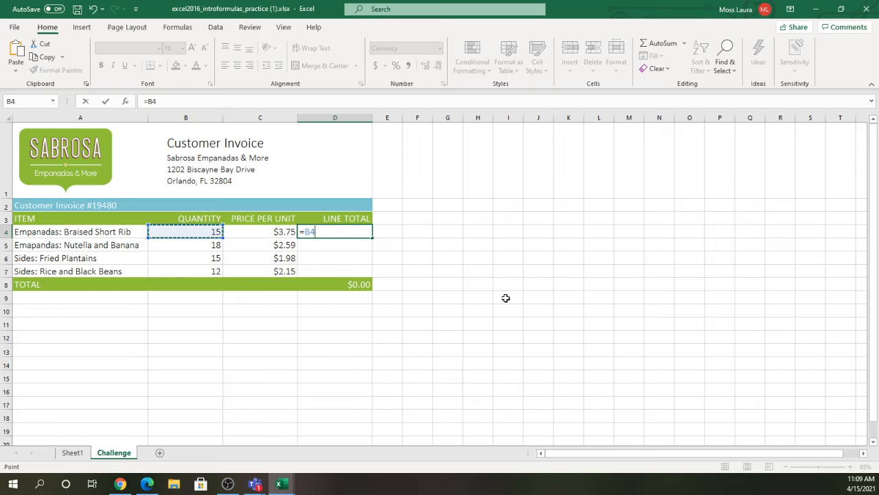
{"action": "type", "text": "*"}
{"action": "left_click", "coordinate": [274, 232]}
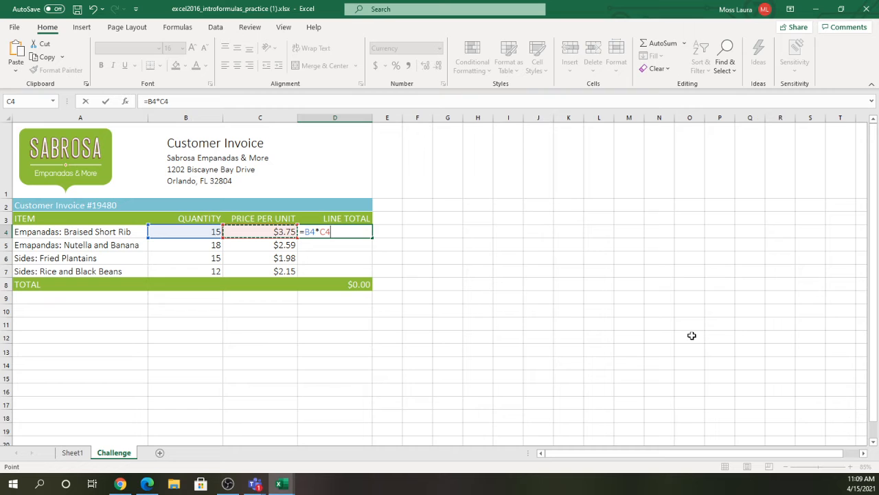
{"action": "key", "text": "Return"}
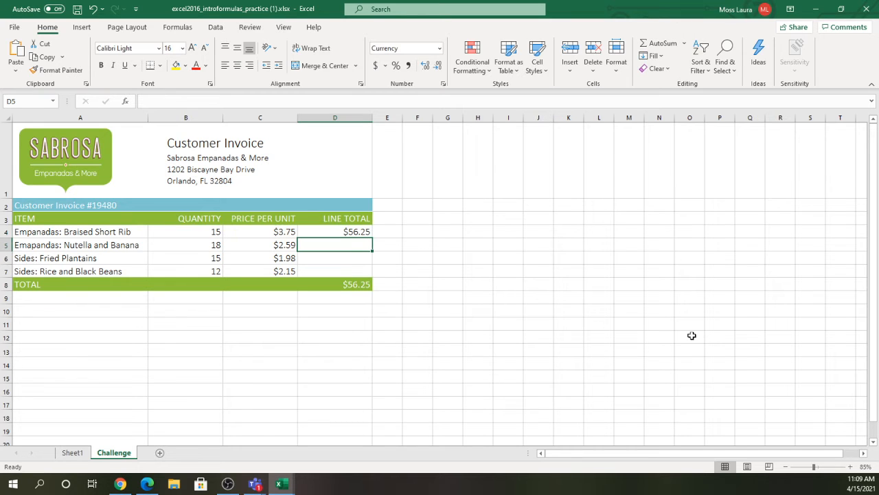
Fill the line total formula from D4 down through D7 on the customer invoice
{"action": "left_click", "coordinate": [347, 233]}
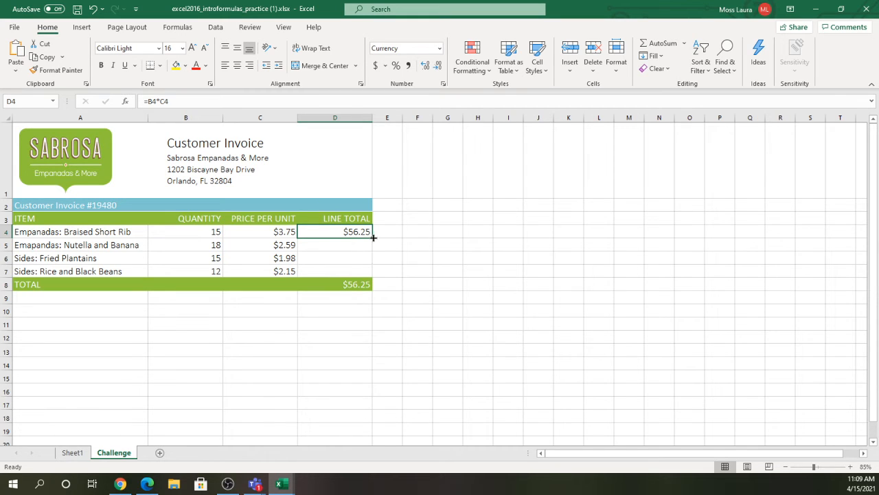
{"action": "left_click_drag", "start_coordinate": [372, 238], "coordinate": [369, 275]}
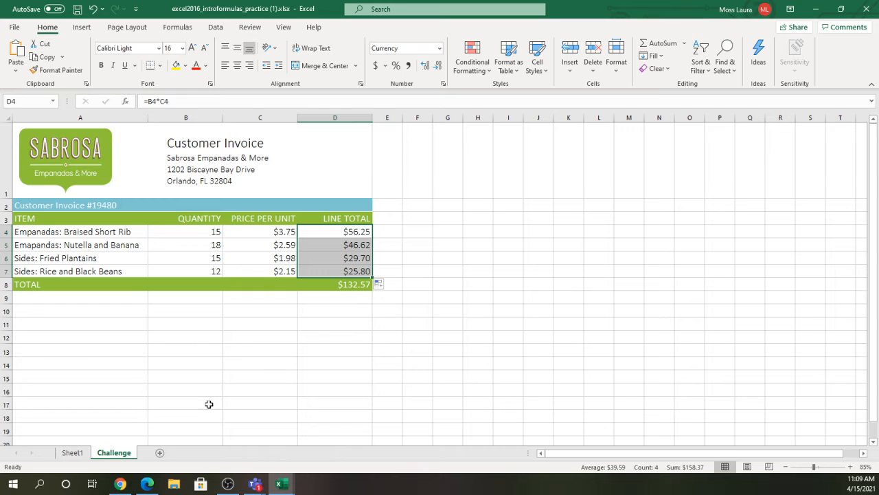
{"action": "left_click", "coordinate": [354, 326]}
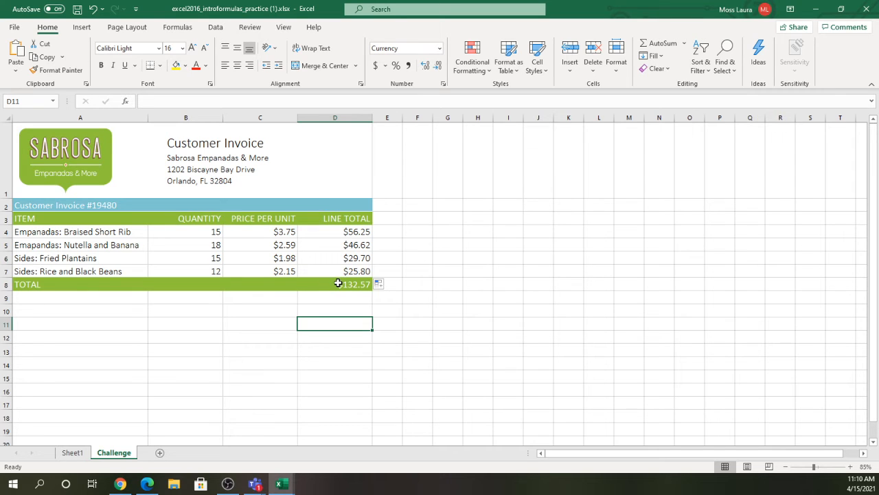
Extend the invoice total formula in D8 to =D4+D5+D6+D7 so it includes Rice and Black Beans
{"action": "left_click", "coordinate": [338, 283]}
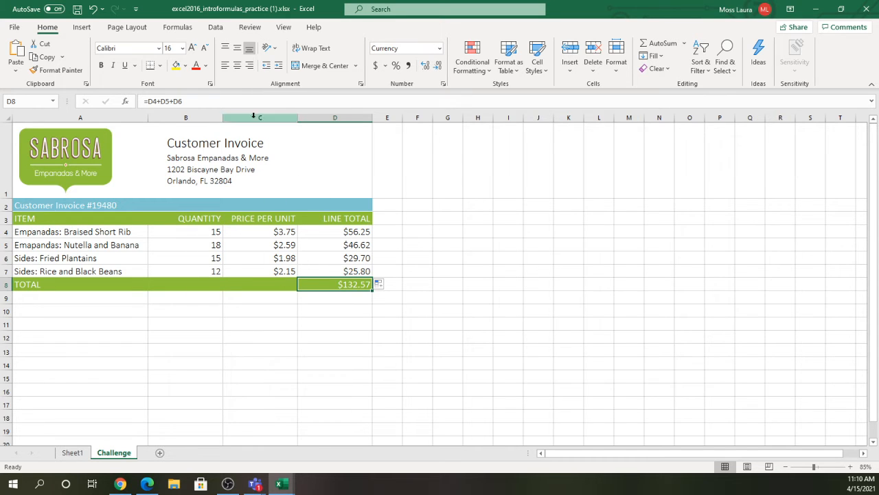
{"action": "left_click", "coordinate": [213, 101]}
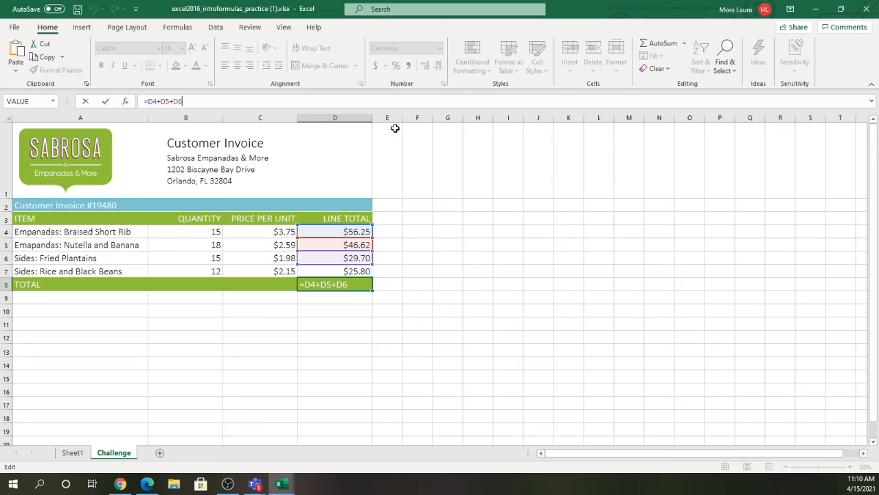
{"action": "type", "text": "+"}
{"action": "left_click", "coordinate": [347, 270]}
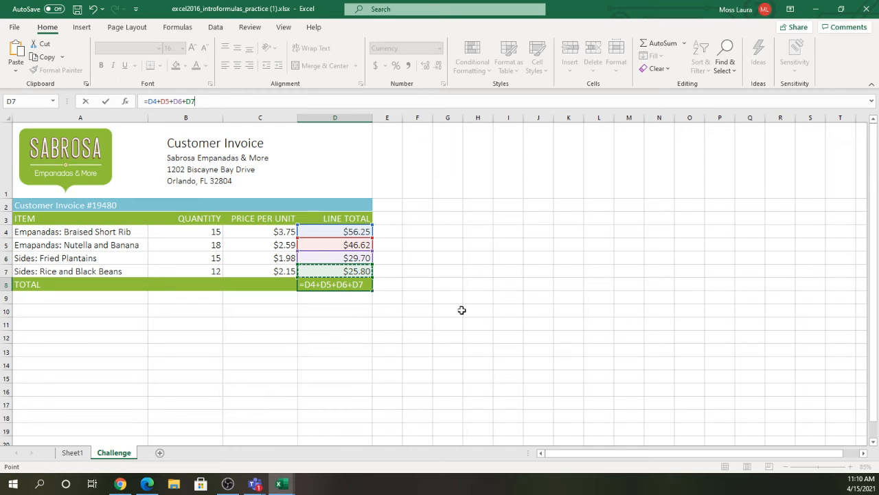
{"action": "key", "text": "Return"}
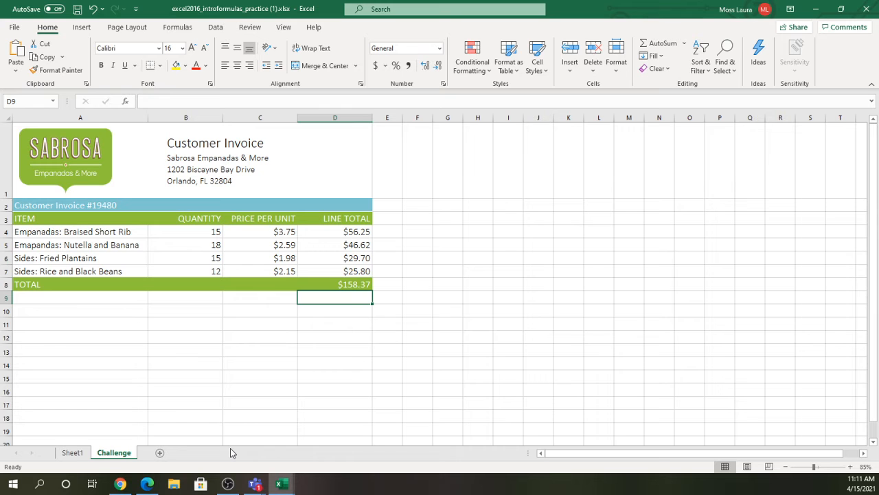
Switch to the Excel Formulas assignment in Teams, highlight Lastname CompForm21 and show the opening options for excel2016_complexformulas_practice.xlsx
{"action": "left_click", "coordinate": [254, 484]}
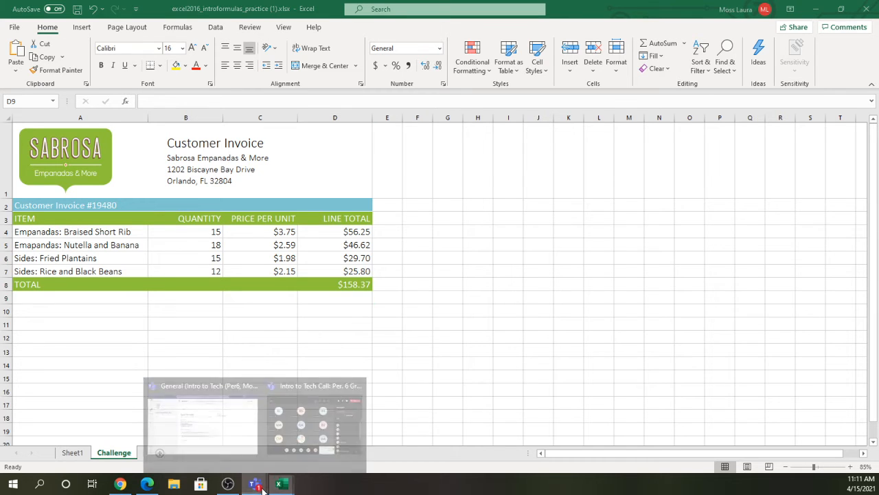
{"action": "left_click", "coordinate": [247, 446]}
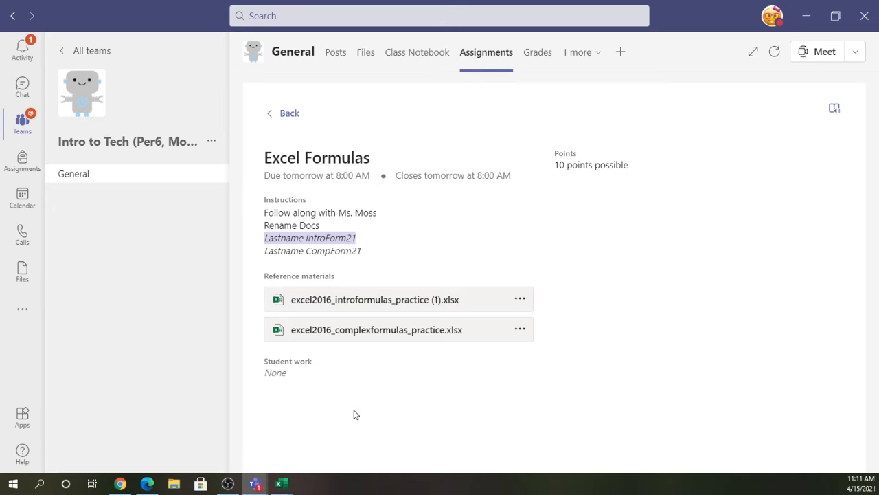
{"action": "left_click", "coordinate": [521, 331]}
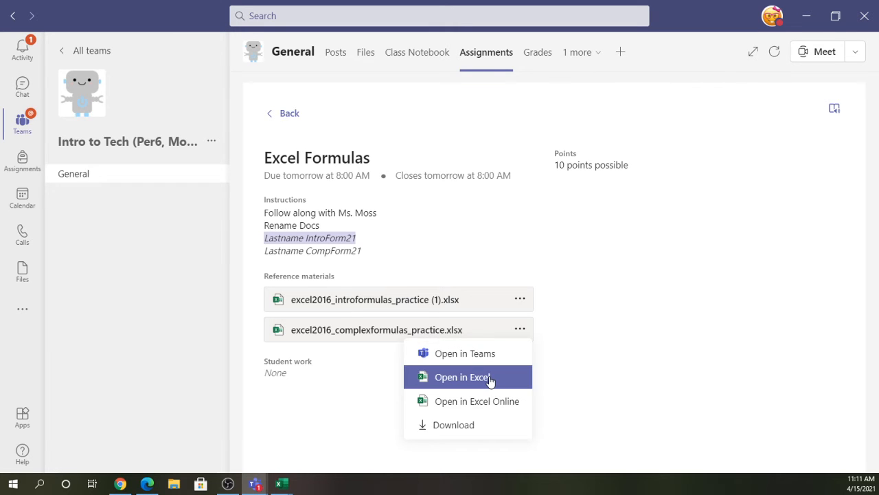
{"action": "left_click", "coordinate": [386, 239]}
{"action": "left_click_drag", "start_coordinate": [268, 257], "coordinate": [465, 254]}
{"action": "left_click", "coordinate": [465, 254]}
{"action": "left_click_drag", "start_coordinate": [267, 251], "coordinate": [364, 253]}
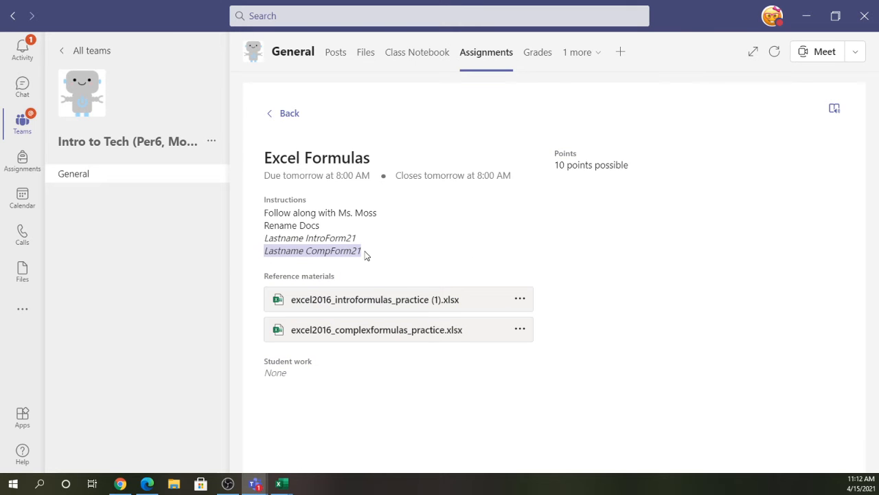
{"action": "left_click", "coordinate": [521, 331]}
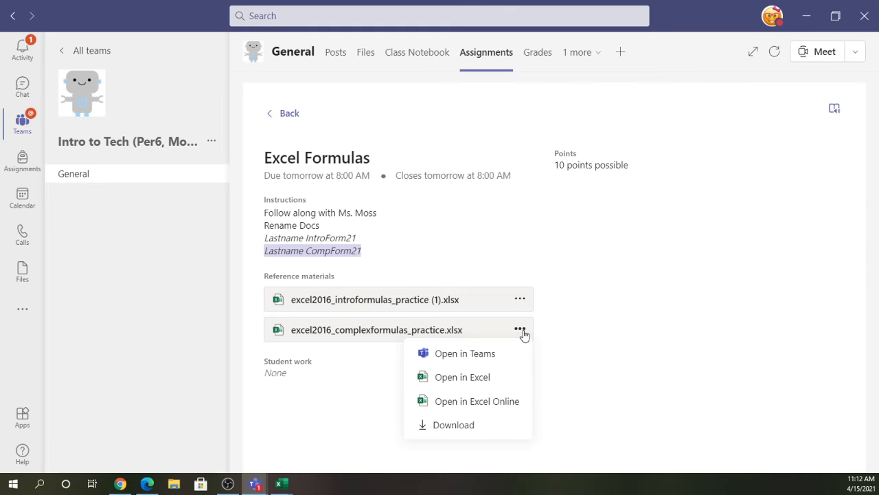
{"action": "left_click", "coordinate": [501, 373]}
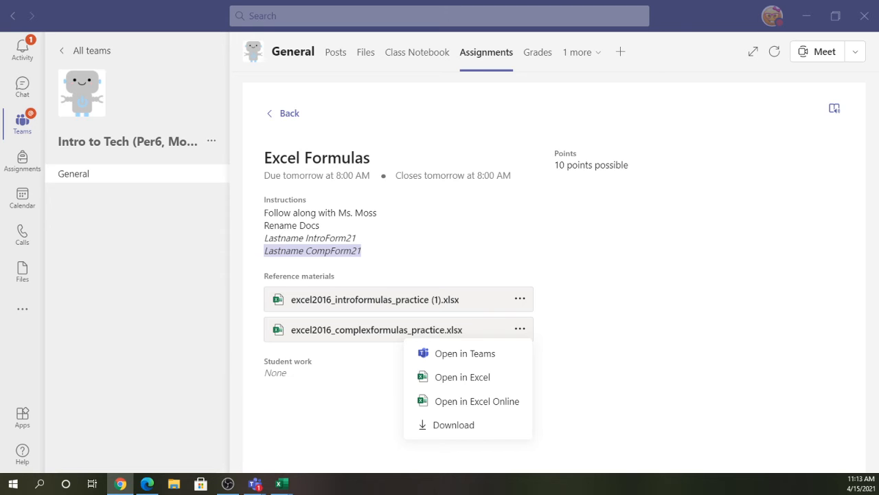
Switch to the GCFGlobal page on creating more complex formulas in Chrome and view the order of operations section
{"action": "key", "text": "alt+Tab"}
{"action": "left_click_drag", "start_coordinate": [489, 161], "coordinate": [552, 112]}
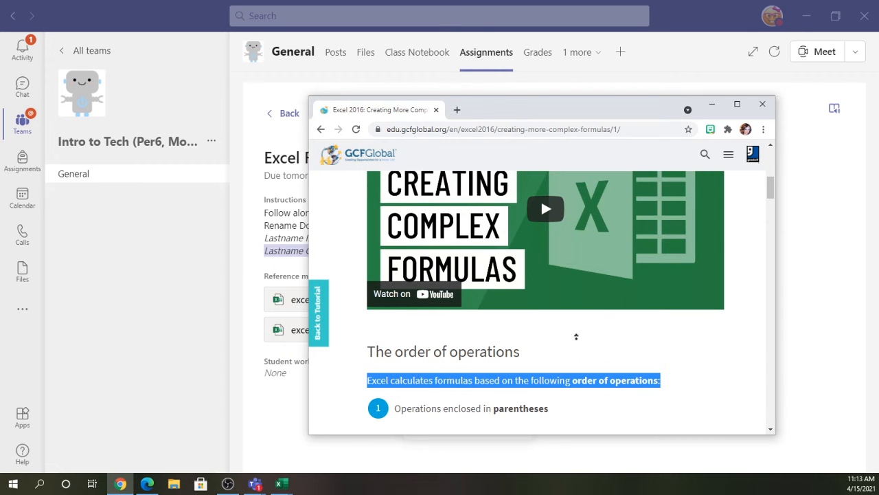
{"action": "left_click", "coordinate": [576, 337]}
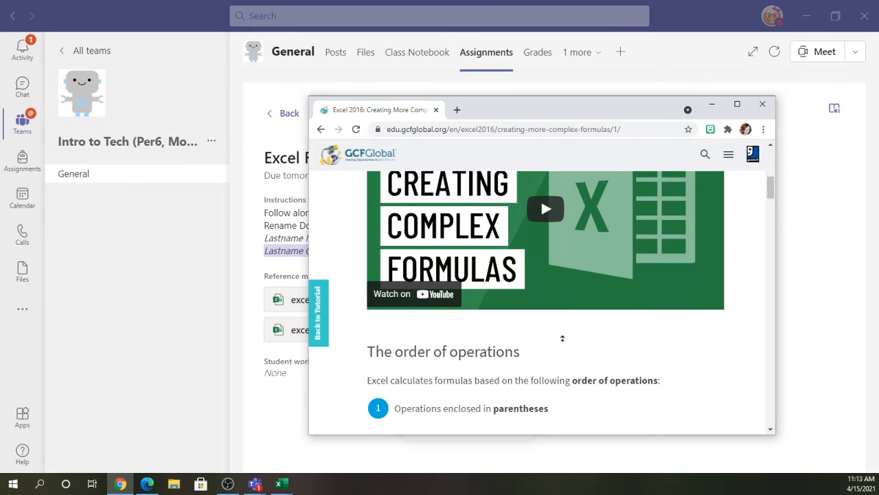
{"action": "right_click", "coordinate": [562, 338]}
{"action": "left_click", "coordinate": [546, 346]}
{"action": "left_click", "coordinate": [548, 457]}
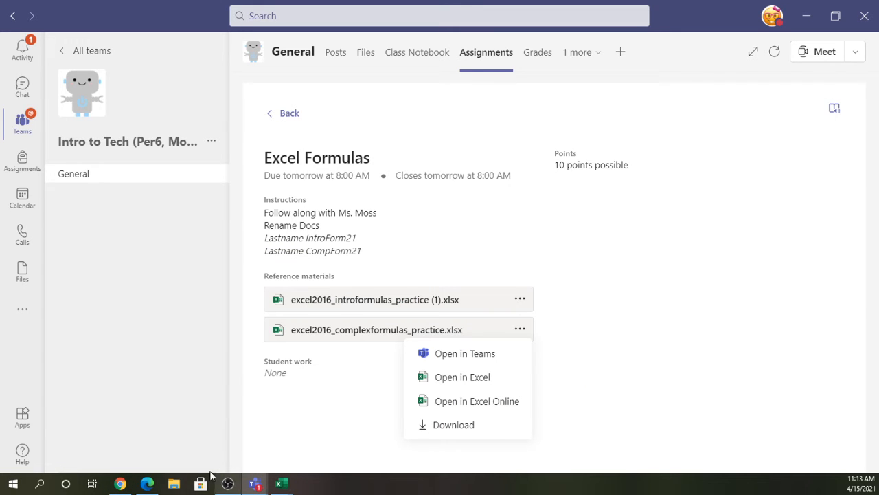
{"action": "left_click", "coordinate": [120, 483]}
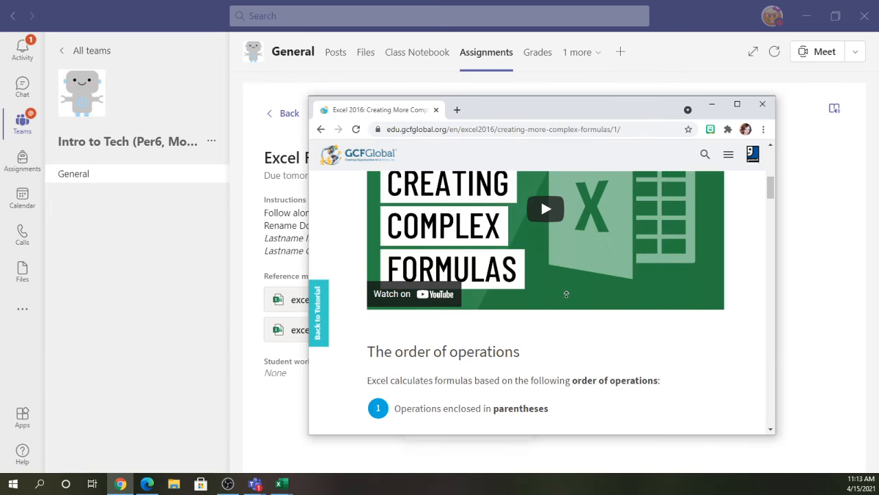
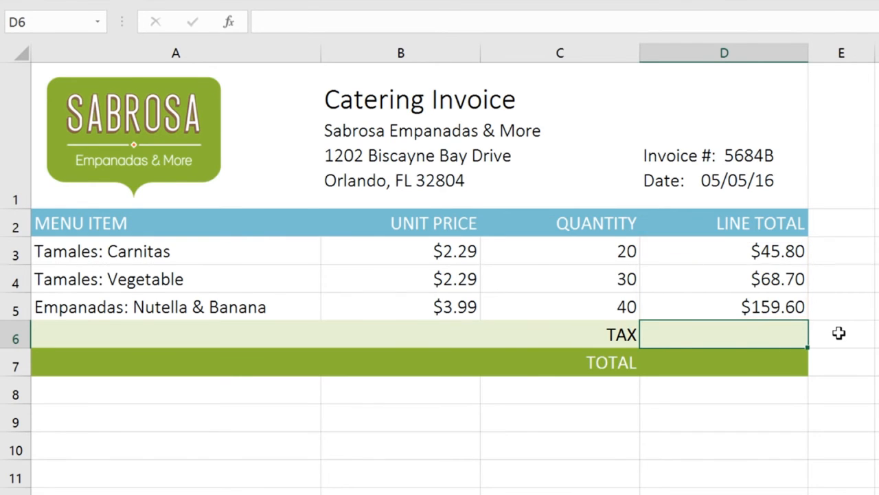
Build the tax formula =D3+D4+D5*.075 in D6 of the catering invoice
{"action": "type", "text": "="}
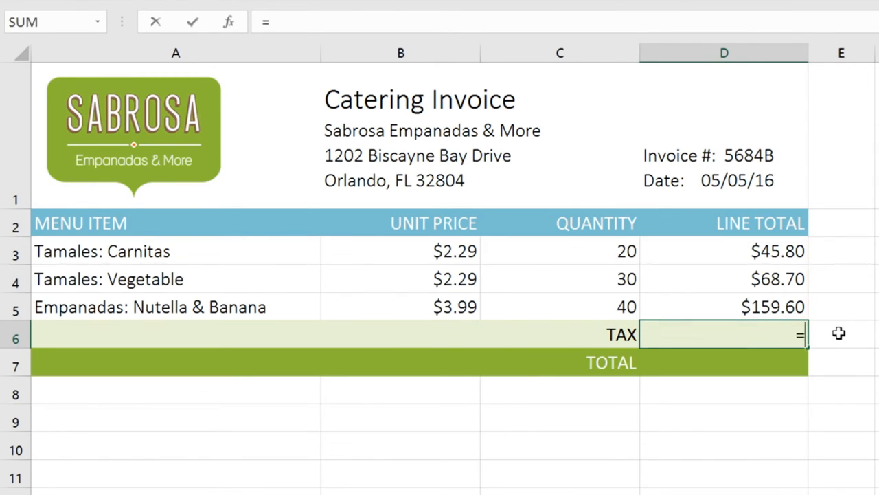
{"action": "left_click", "coordinate": [738, 253]}
{"action": "type", "text": "+"}
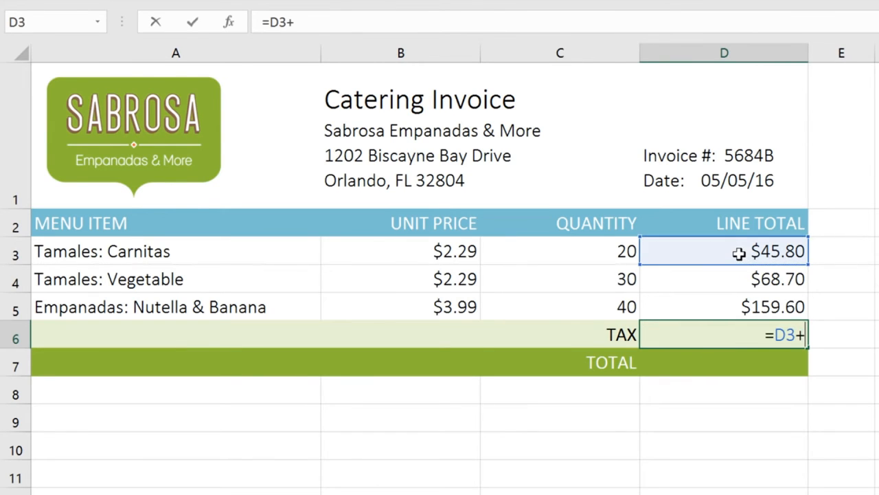
{"action": "left_click", "coordinate": [737, 275]}
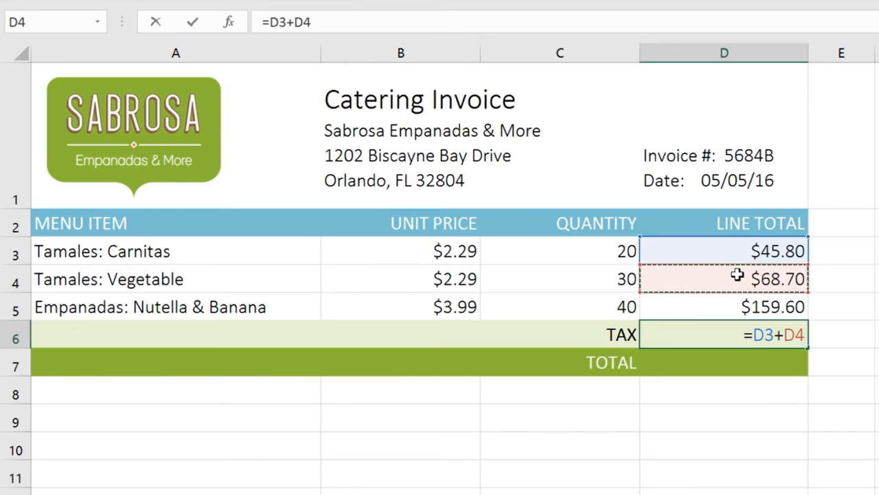
{"action": "type", "text": "+"}
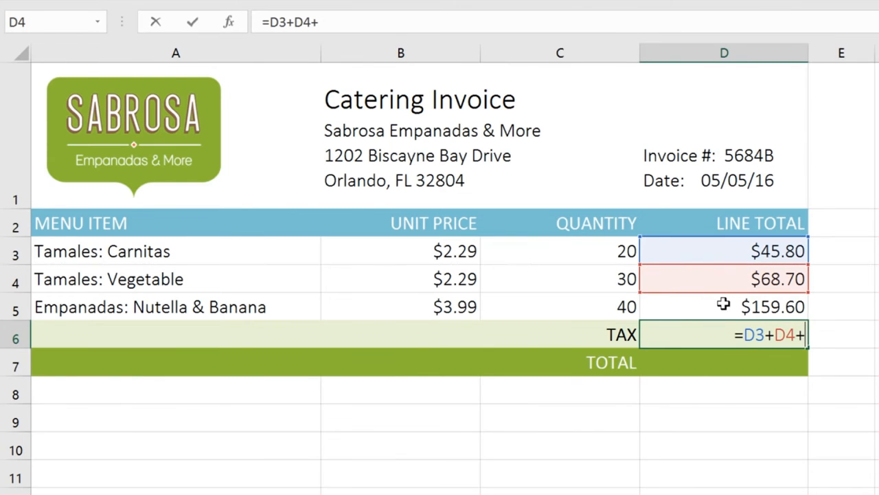
{"action": "left_click", "coordinate": [723, 305]}
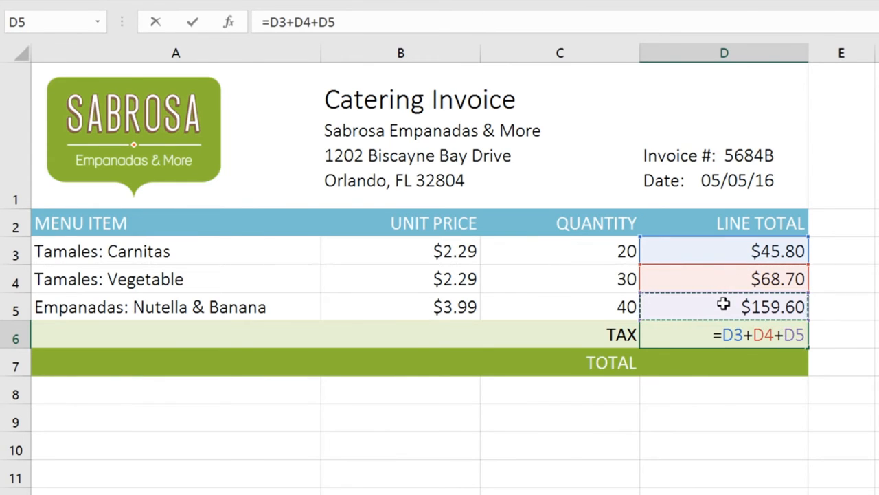
{"action": "type", "text": "*."}
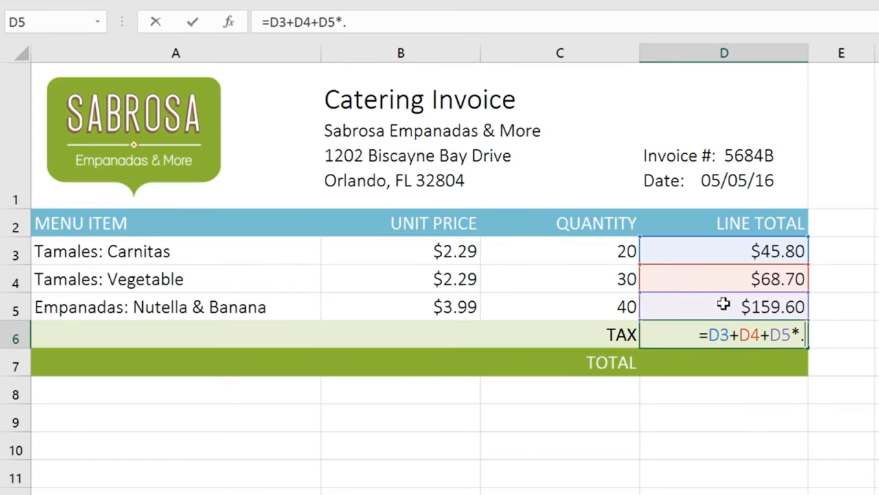
{"action": "type", "text": "075"}
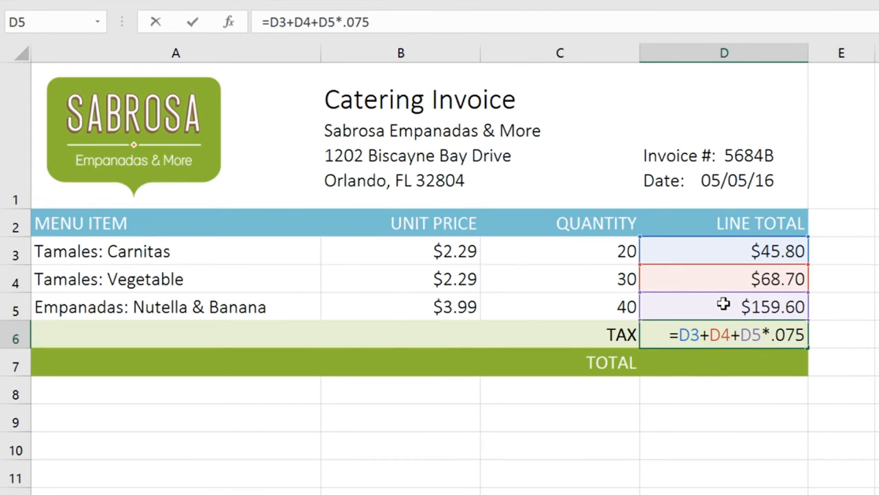
Pause the Creating More Complex Formulas video at the tax formula and resume its playback
{"action": "mouse_move", "coordinate": [465, 235]}
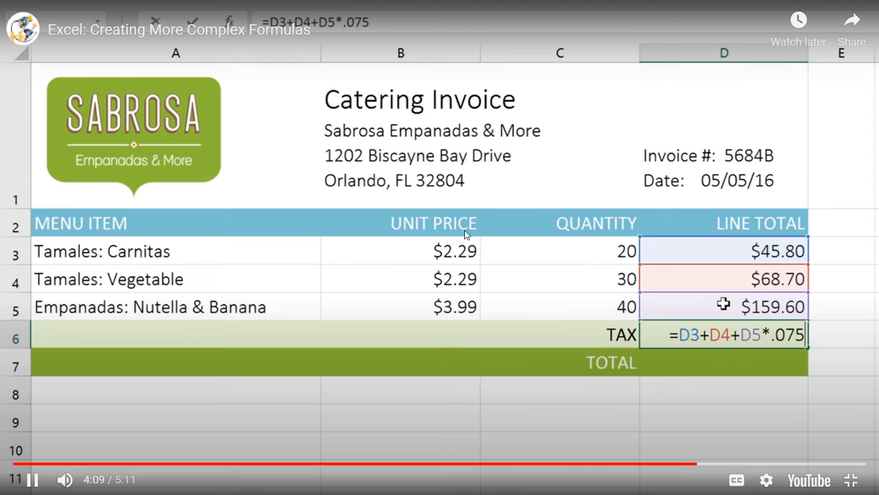
{"action": "left_click", "coordinate": [290, 96]}
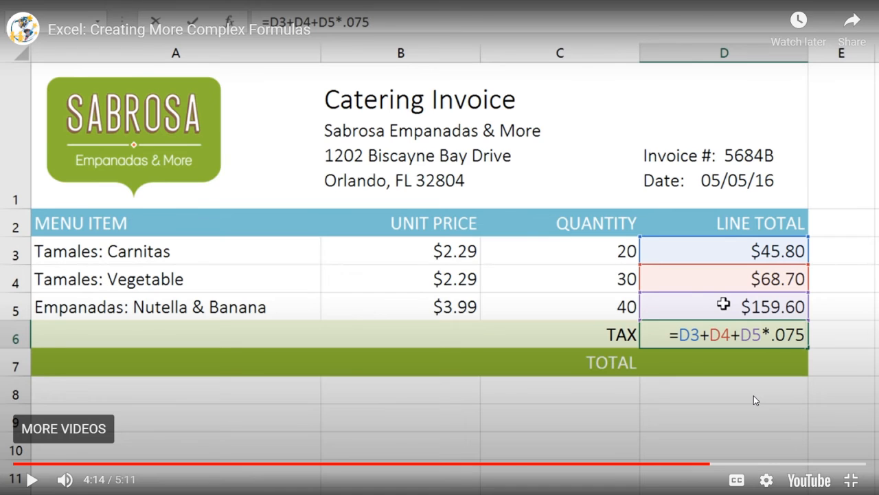
{"action": "key", "text": "space"}
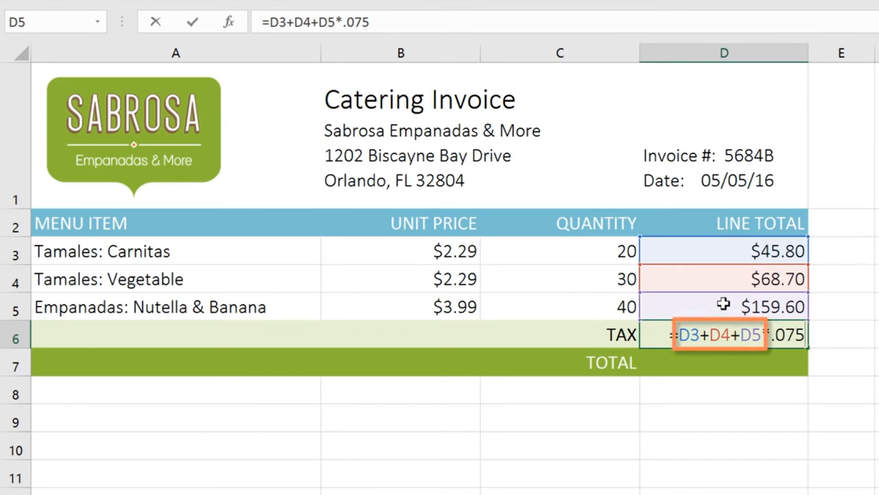
Add parentheses around the line totals in D6 so the tax formula reads =(D3+D4+D5)*.075, and enter it
{"action": "left_click", "coordinate": [679, 335]}
{"action": "type", "text": "("}
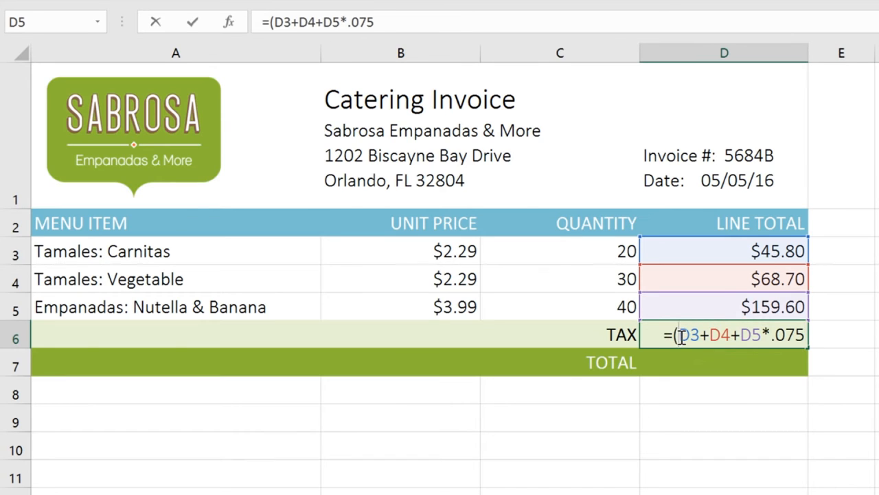
{"action": "left_click", "coordinate": [761, 335]}
{"action": "type", "text": ")"}
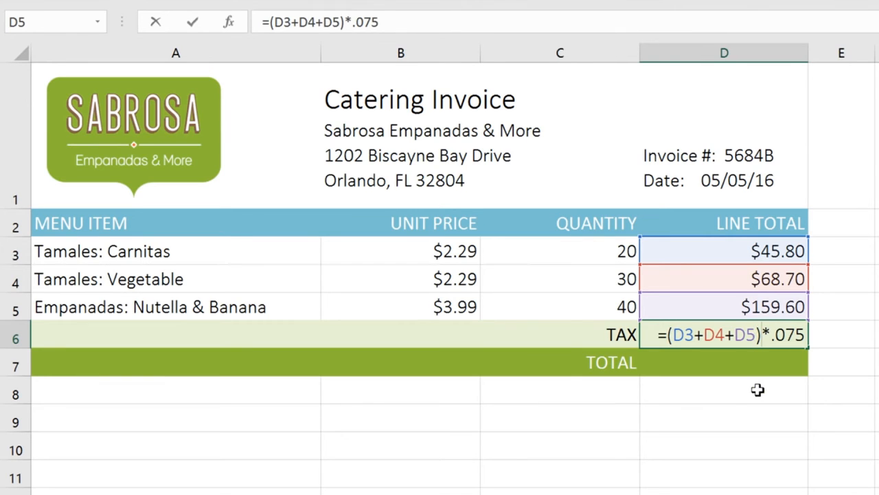
{"action": "key", "text": "Return"}
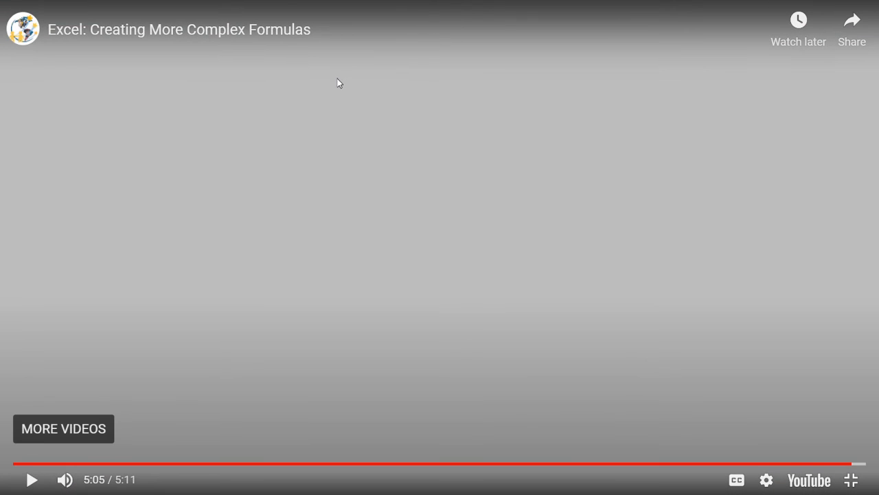
Exit the full-screen lesson video and minimize the Teams and Chrome windows to return to the Excel workbook
{"action": "key", "text": "Escape"}
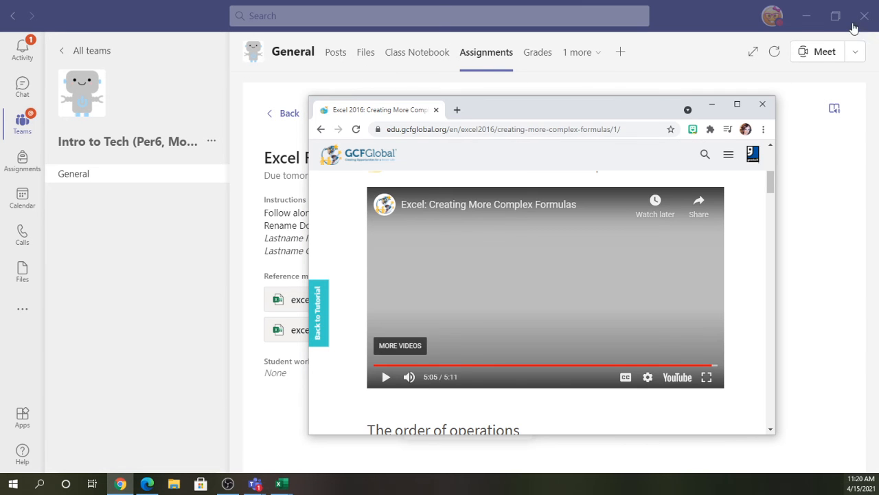
{"action": "left_click", "coordinate": [808, 24]}
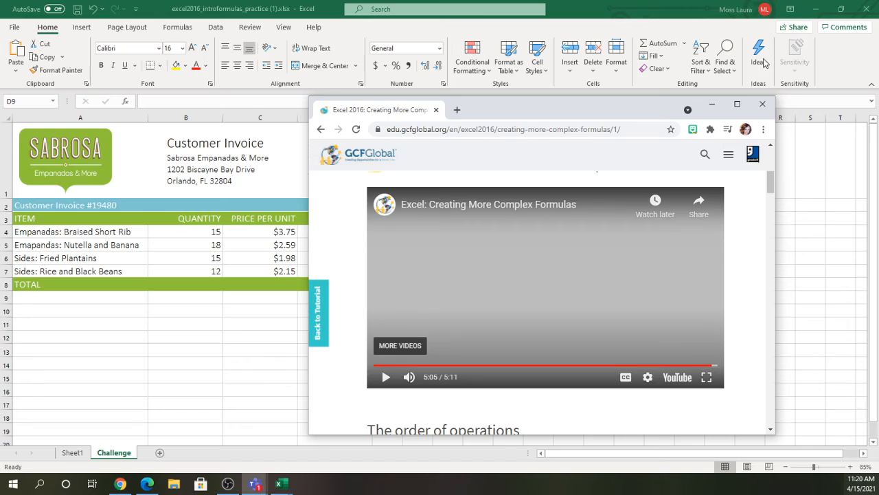
{"action": "left_click", "coordinate": [713, 105]}
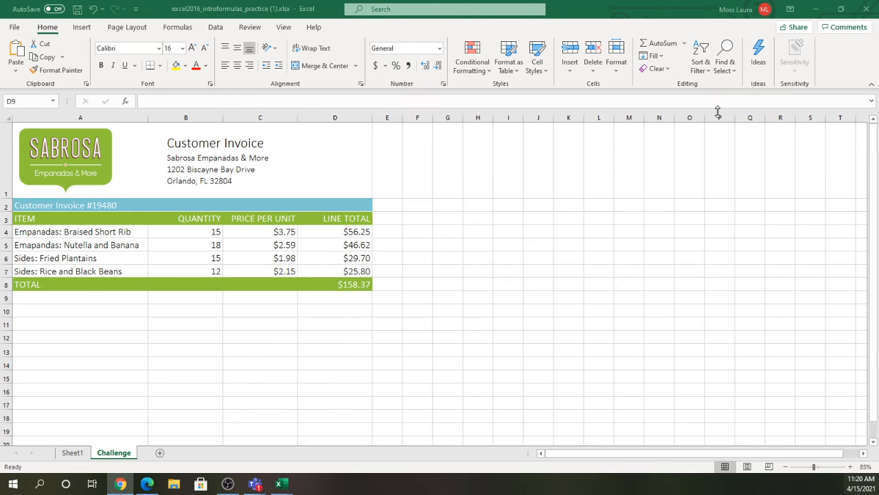
Close excel2016_introformulas_practice (1).xlsx without saving and bring up excel2016_complexformulas_practice.xlsx maximized
{"action": "left_click", "coordinate": [866, 9]}
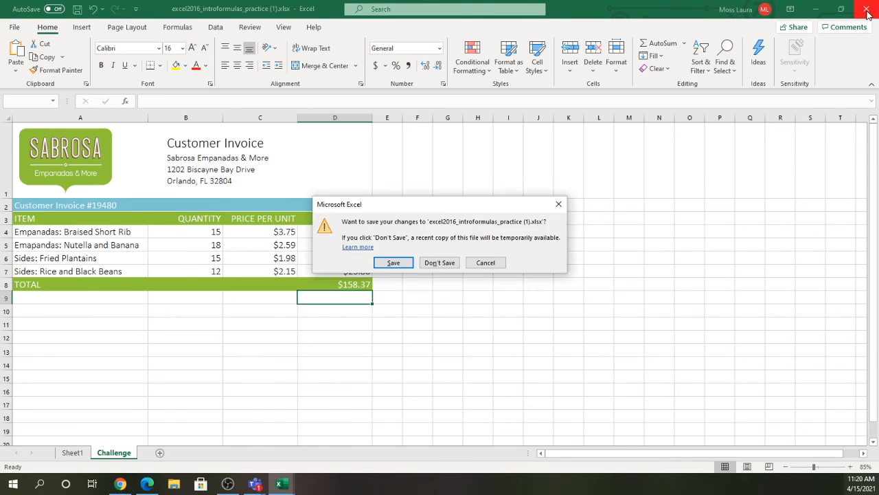
{"action": "left_click", "coordinate": [439, 262]}
{"action": "left_click", "coordinate": [281, 484]}
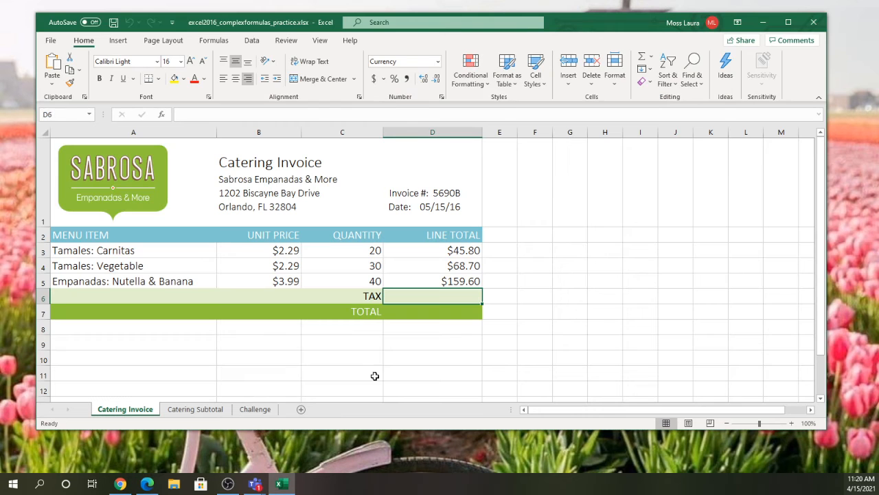
{"action": "left_click", "coordinate": [790, 23]}
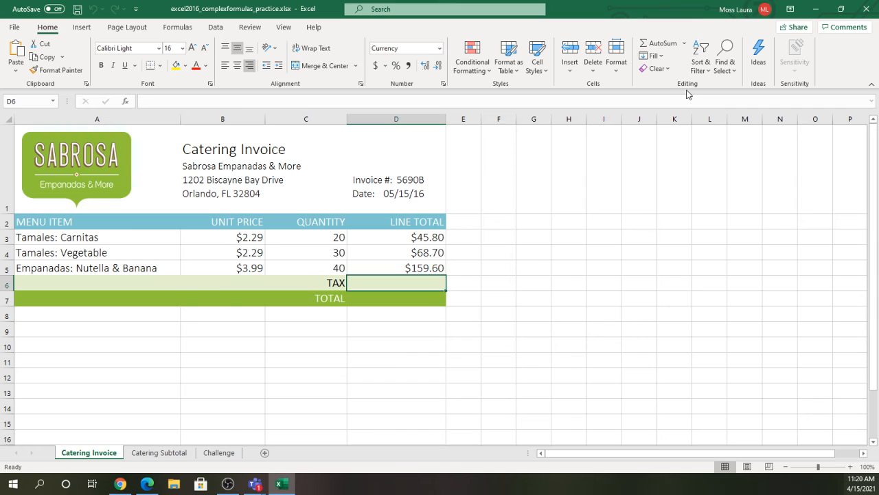
Inspect the line total cells D3, D4 and D5 on the Catering Invoice sheet
{"action": "left_click", "coordinate": [422, 238]}
{"action": "left_click", "coordinate": [422, 252]}
{"action": "left_click", "coordinate": [423, 267]}
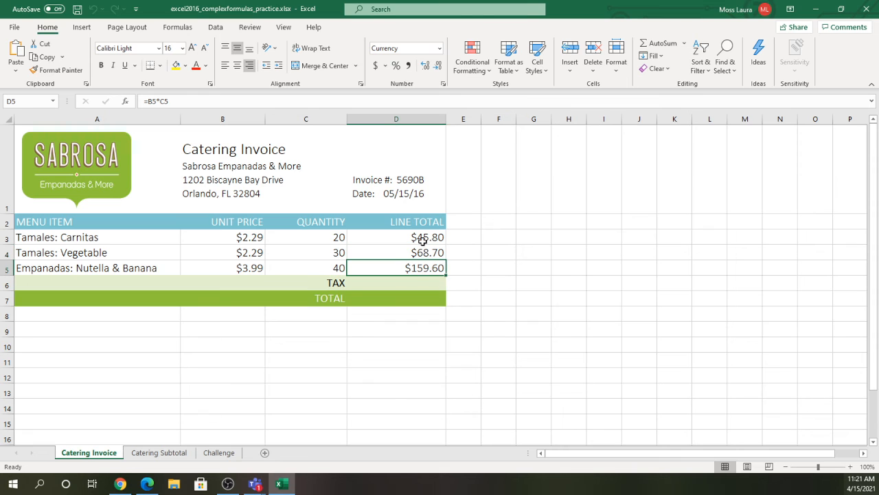
{"action": "left_click", "coordinate": [423, 238]}
{"action": "left_click", "coordinate": [420, 252]}
{"action": "left_click", "coordinate": [420, 267]}
Enter the tax formula =(D3+D4+D5)*.075 in D6 of the Catering Invoice sheet
{"action": "left_click", "coordinate": [400, 281]}
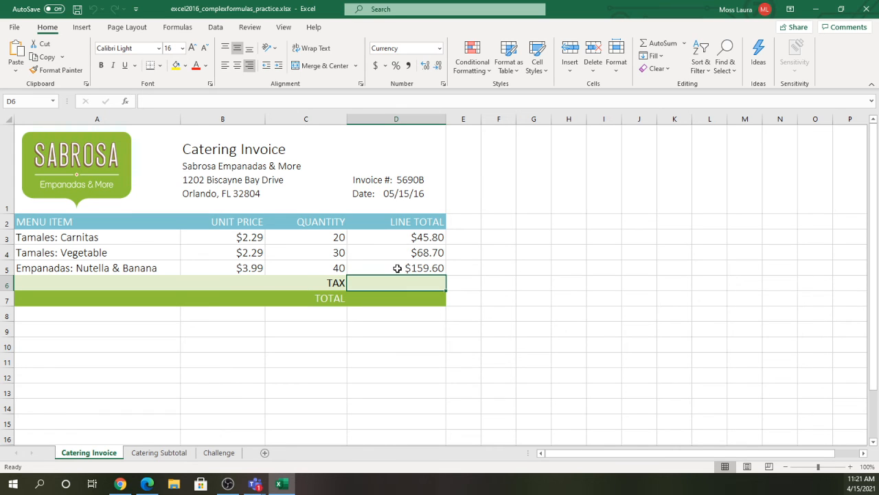
{"action": "type", "text": "="}
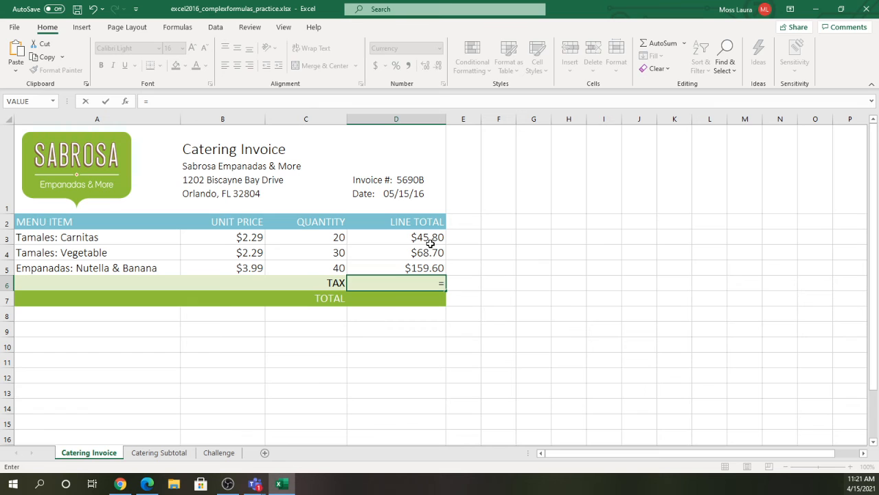
{"action": "type", "text": "("}
{"action": "left_click", "coordinate": [426, 236]}
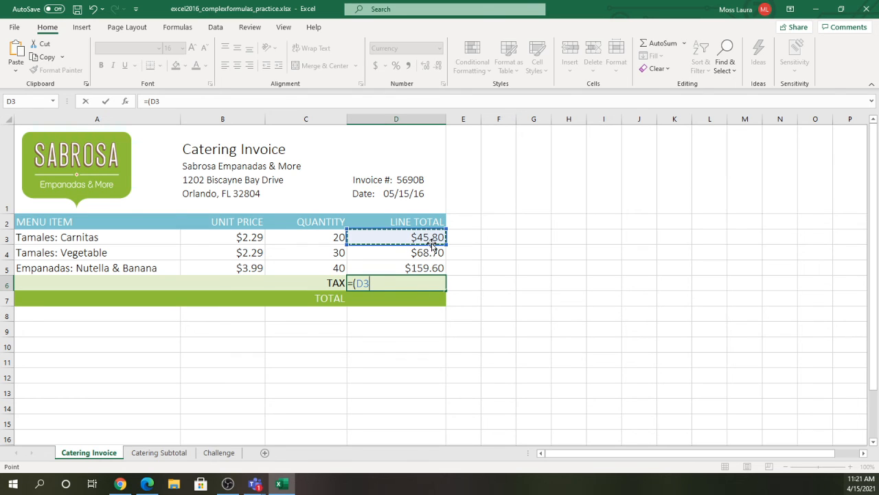
{"action": "type", "text": "+"}
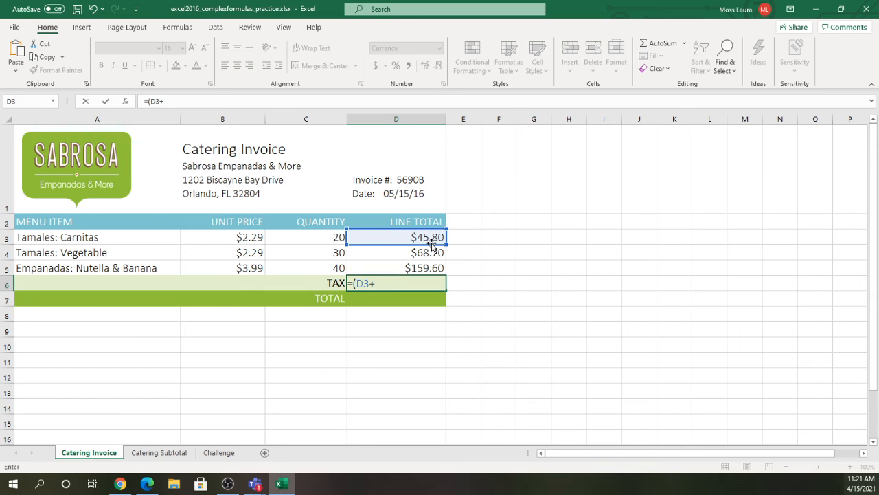
{"action": "left_click", "coordinate": [427, 252]}
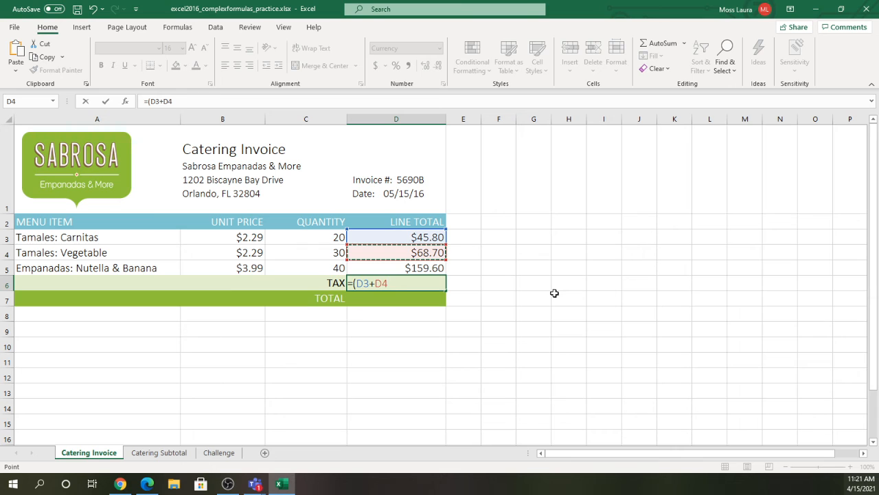
{"action": "type", "text": "+"}
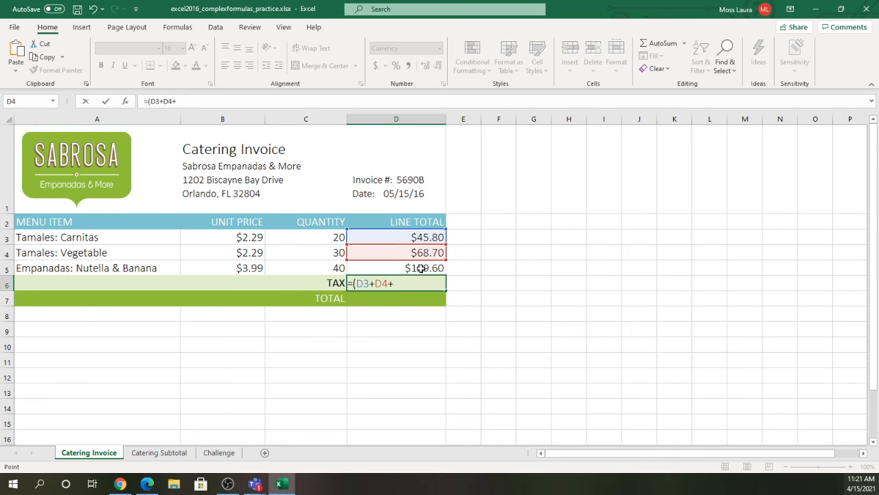
{"action": "left_click", "coordinate": [422, 268]}
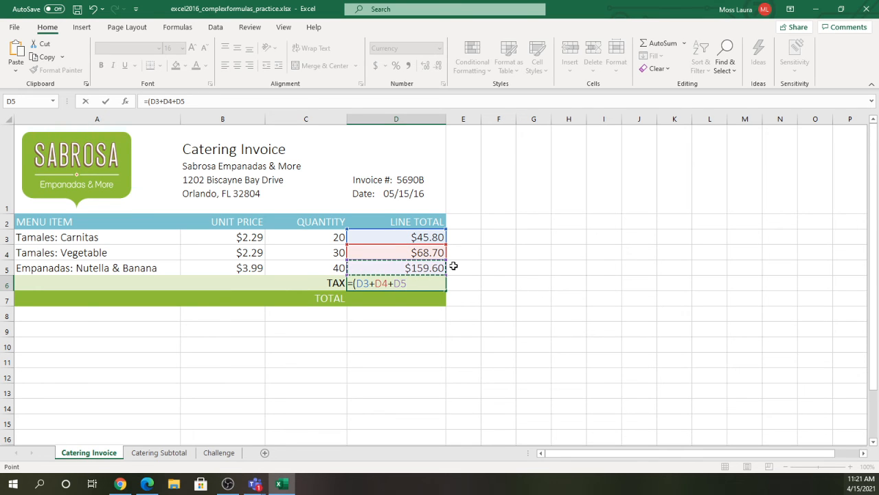
{"action": "type", "text": ")*"}
{"action": "type", "text": ".075"}
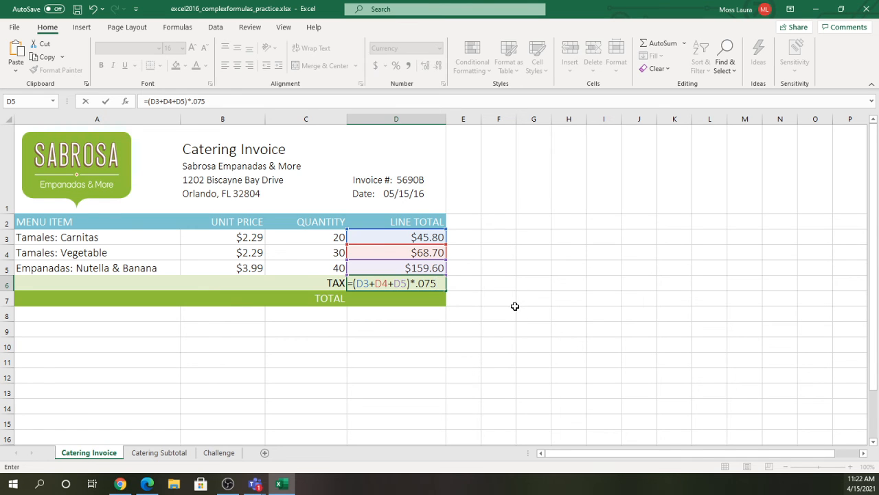
{"action": "key", "text": "Return"}
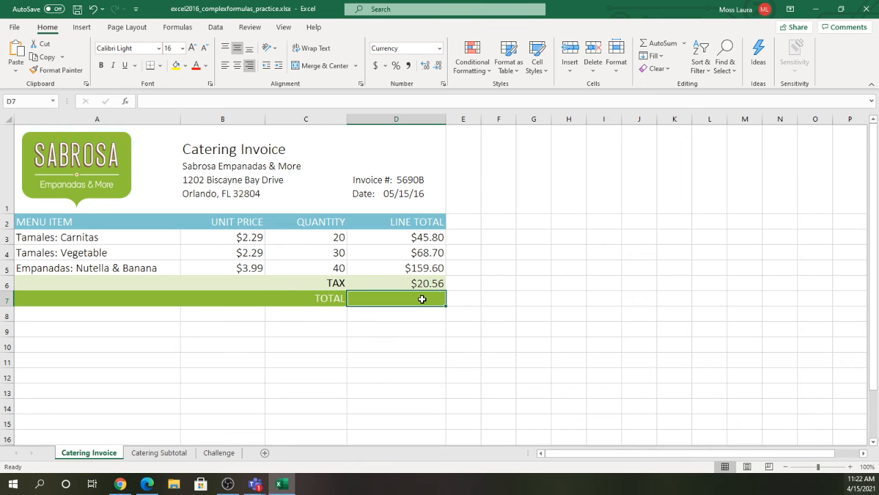
Enter the invoice total formula =D3+D4+D5+D6 in D7, adding the three line totals and the tax
{"action": "type", "text": "="}
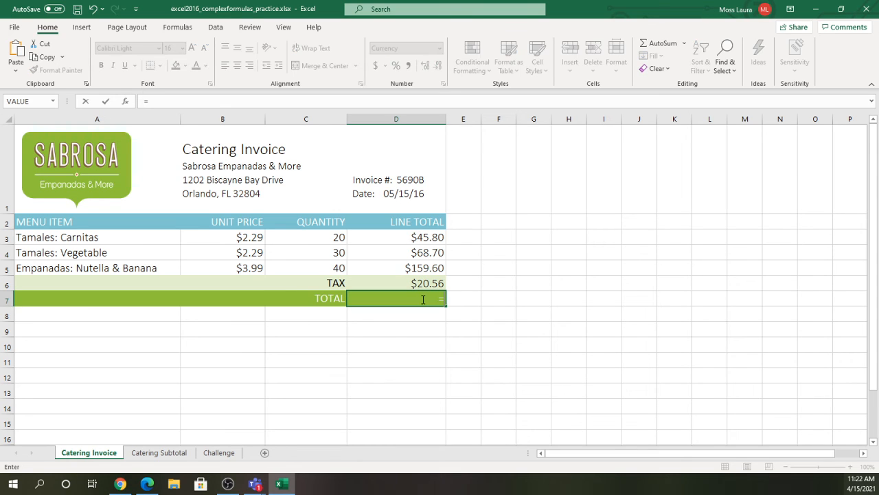
{"action": "left_click", "coordinate": [417, 236]}
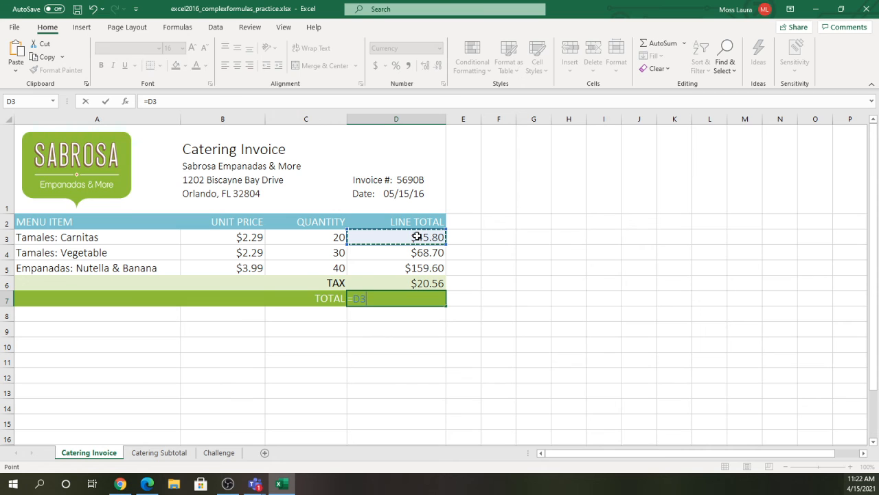
{"action": "type", "text": "+"}
{"action": "left_click", "coordinate": [415, 254]}
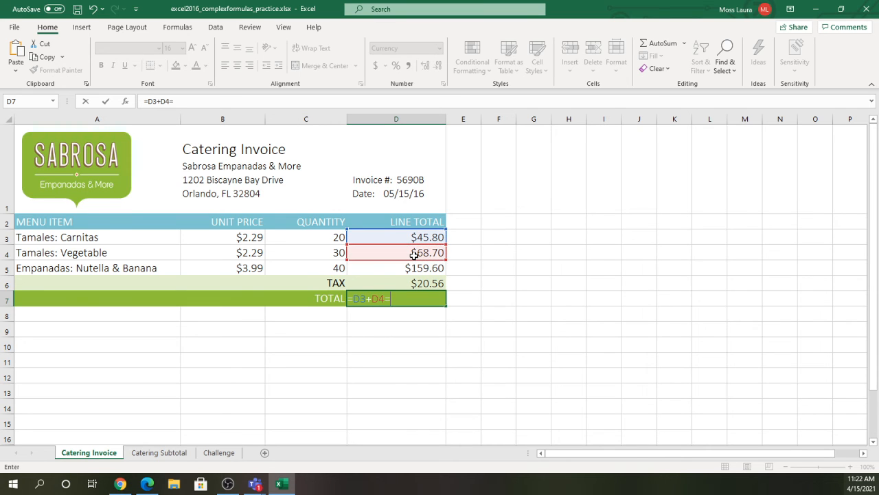
{"action": "type", "text": "====="}
{"action": "key", "text": "BackSpace"}
{"action": "key", "text": "BackSpace"}
{"action": "key", "text": "BackSpace"}
{"action": "key", "text": "BackSpace"}
{"action": "key", "text": "BackSpace"}
{"action": "type", "text": "+"}
{"action": "left_click", "coordinate": [409, 271]}
{"action": "type", "text": "+"}
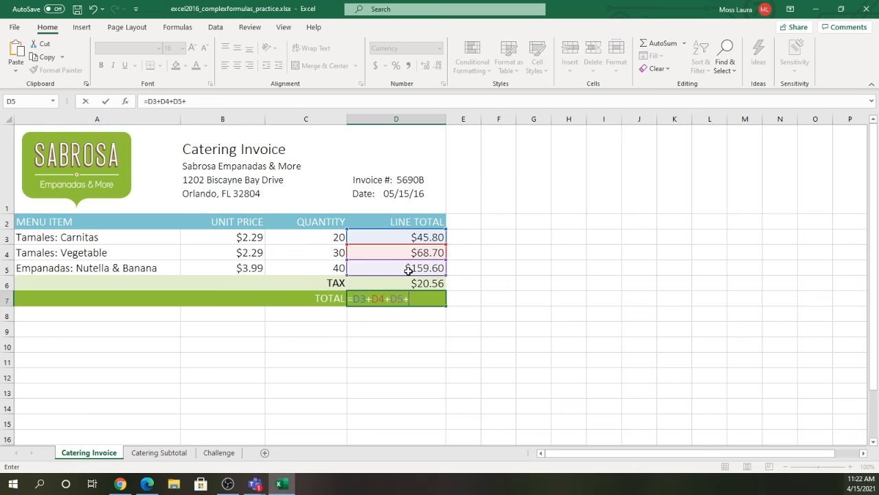
{"action": "left_click", "coordinate": [411, 283]}
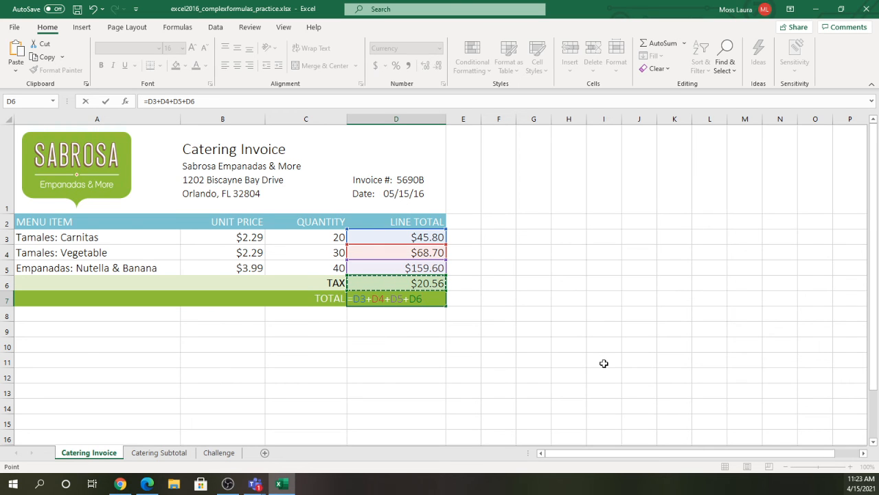
{"action": "key", "text": "Return"}
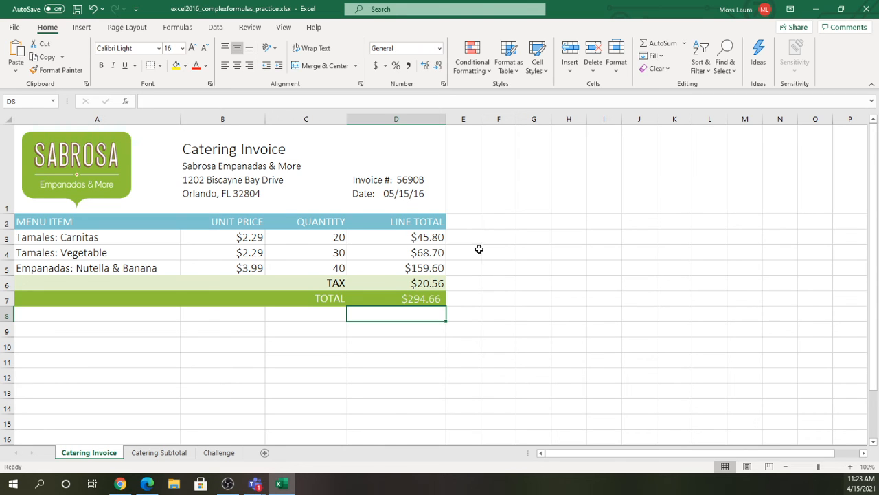
Change the quantity of Empanadas: Nutella & Banana in C5 of the Catering Invoice sheet to 80
{"action": "left_click", "coordinate": [327, 267]}
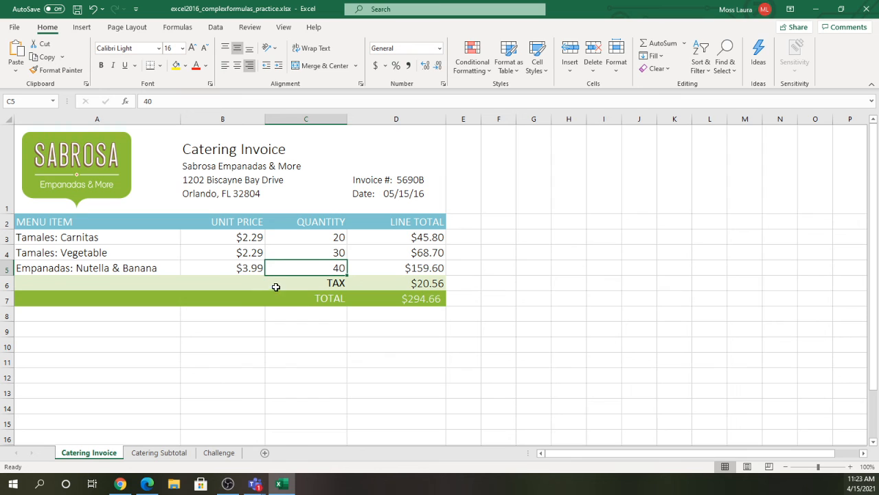
{"action": "type", "text": "80"}
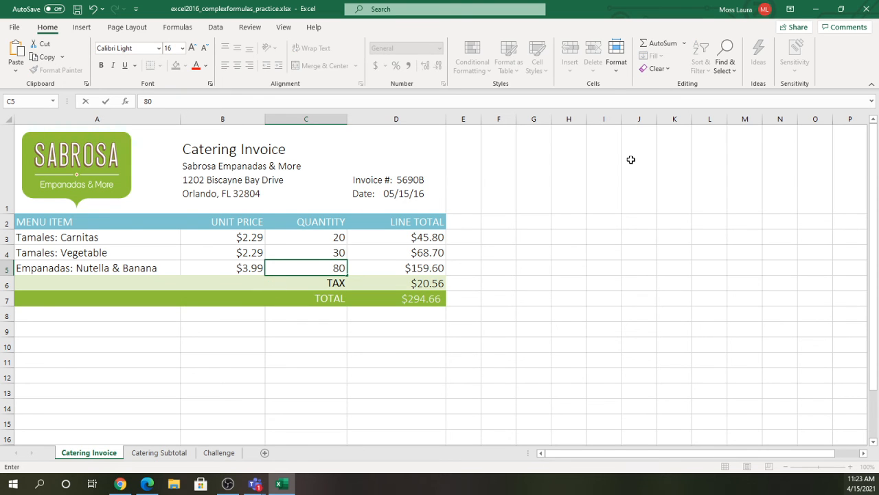
{"action": "key", "text": "Return"}
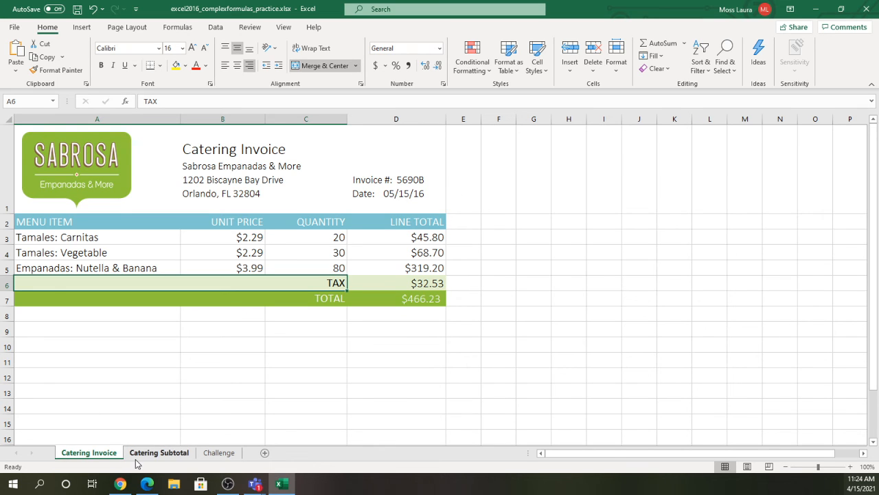
On the Catering Subtotal sheet, enter the subtotal formula =B3*C3+B4*C4 in C5
{"action": "left_click", "coordinate": [157, 454]}
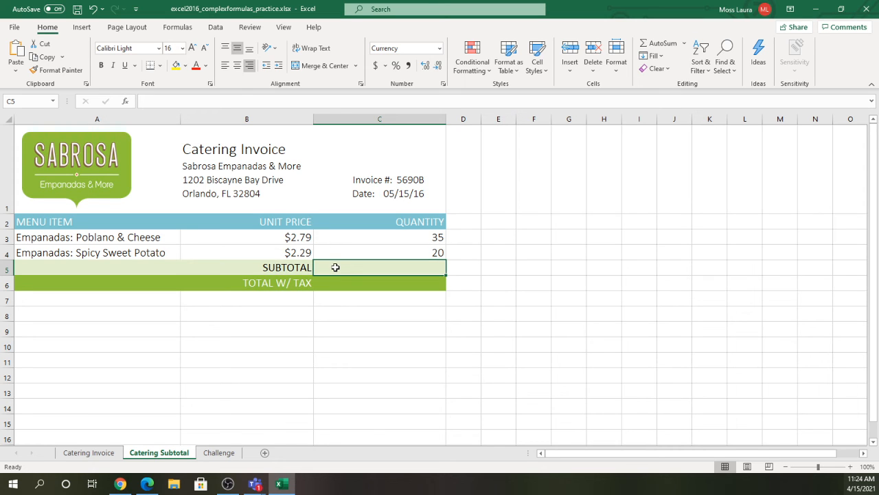
{"action": "type", "text": "="}
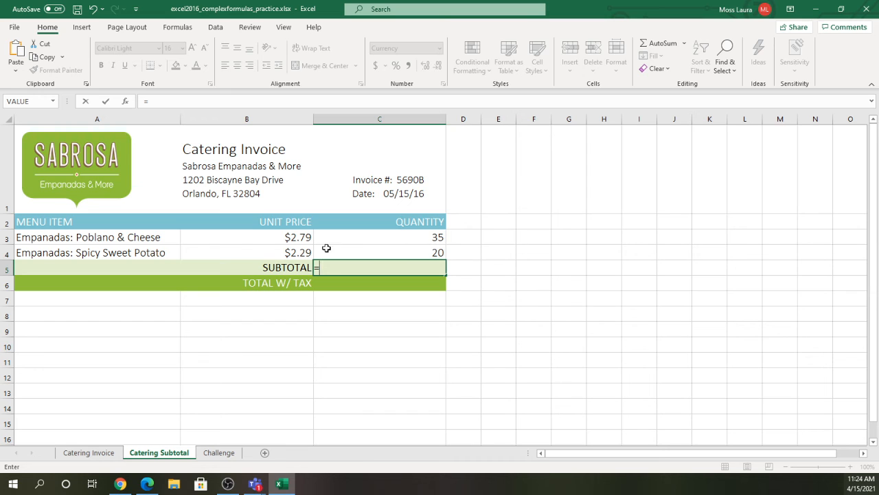
{"action": "left_click", "coordinate": [302, 240]}
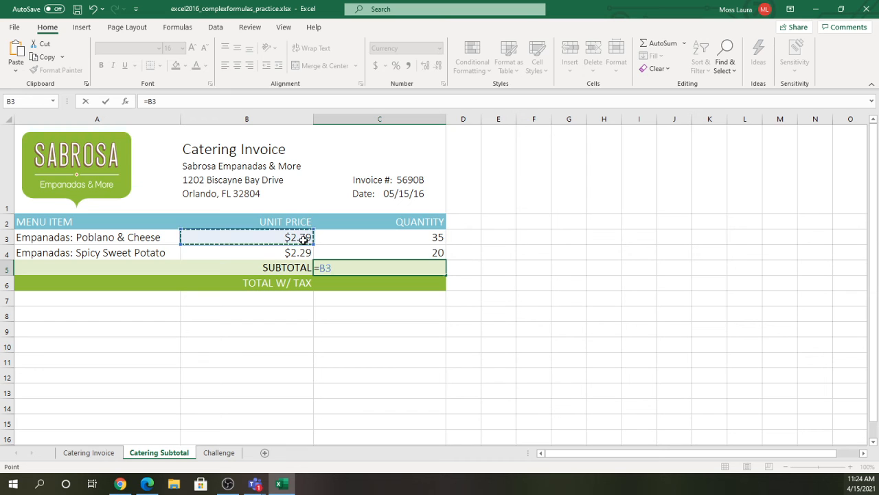
{"action": "type", "text": "*"}
{"action": "left_click", "coordinate": [340, 239]}
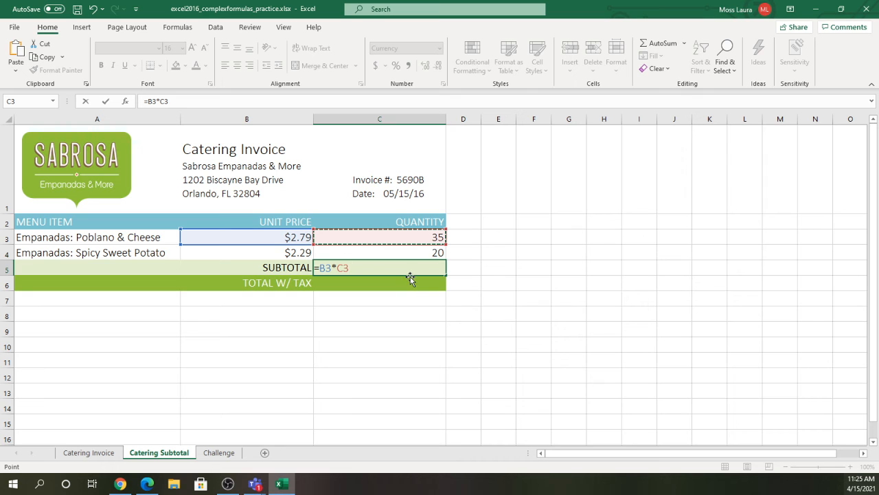
{"action": "type", "text": "+"}
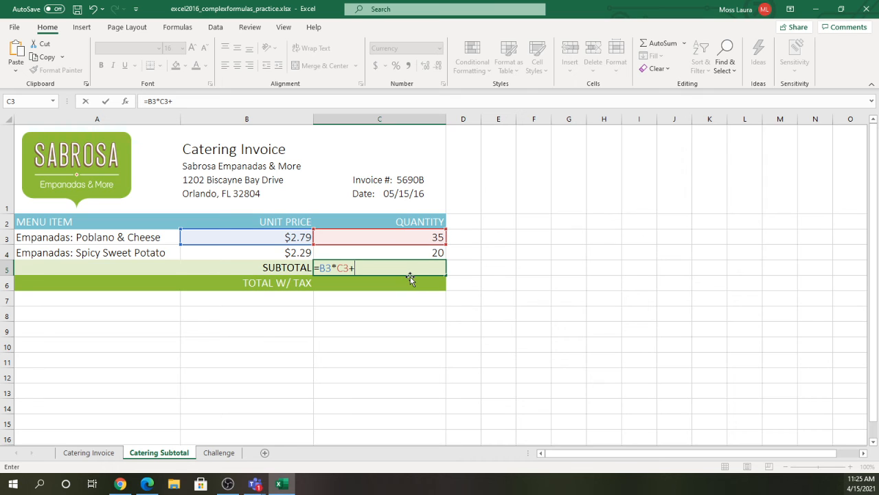
{"action": "left_click", "coordinate": [299, 252]}
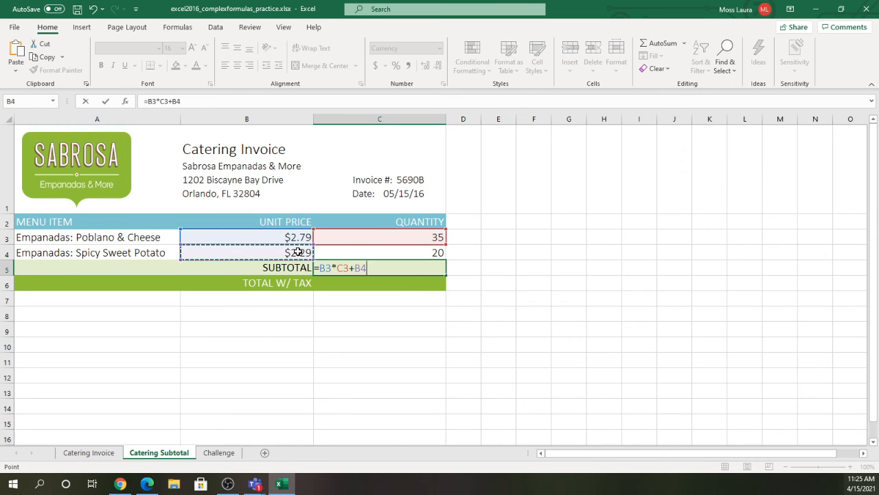
{"action": "type", "text": "*"}
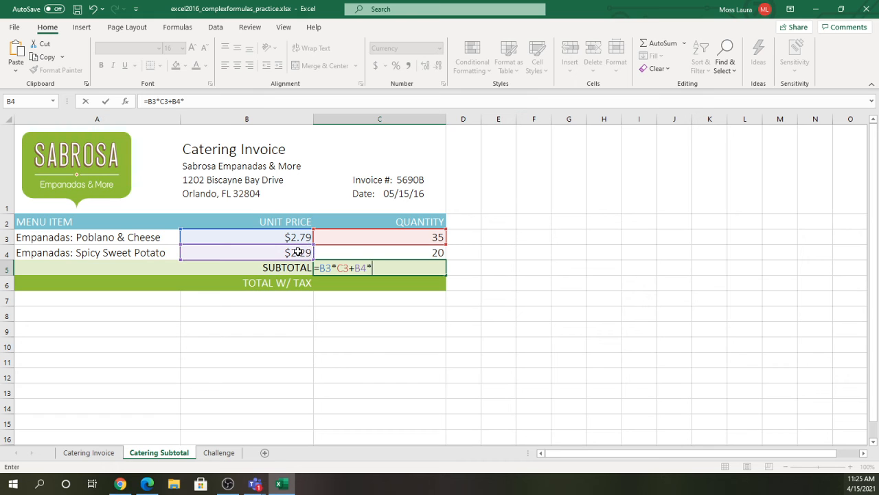
{"action": "left_click", "coordinate": [350, 252]}
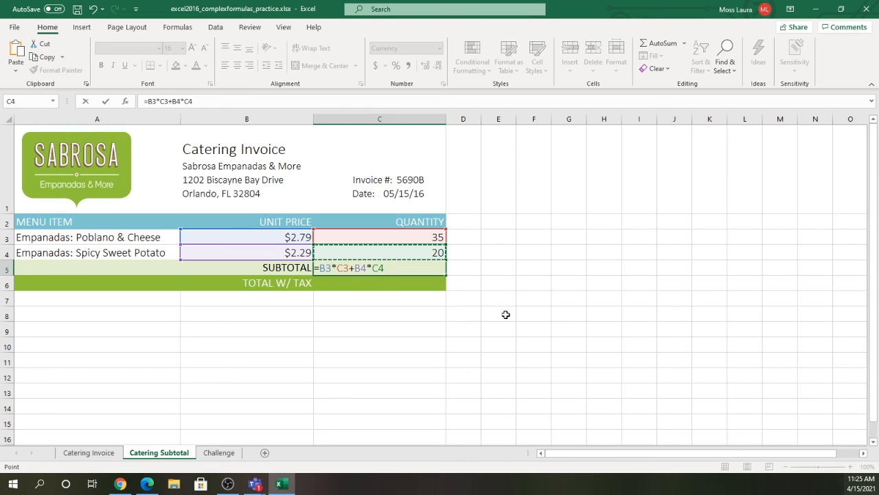
{"action": "key", "text": "Return"}
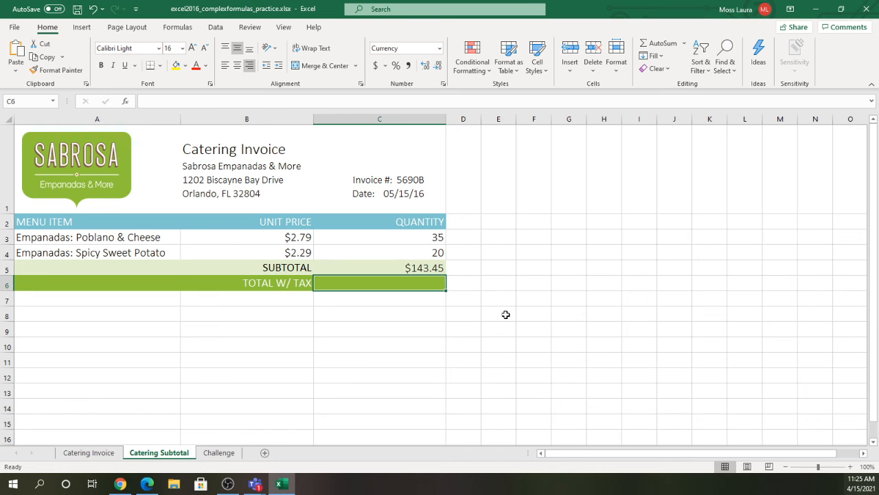
Enter the total with tax formula =(C5*.075)+C5 in C6 of the Catering Subtotal sheet
{"action": "type", "text": "="}
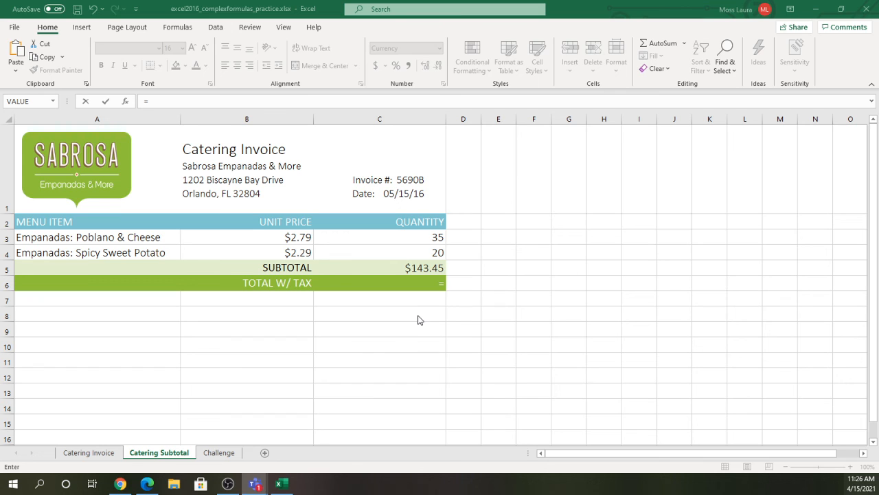
{"action": "left_click", "coordinate": [411, 268]}
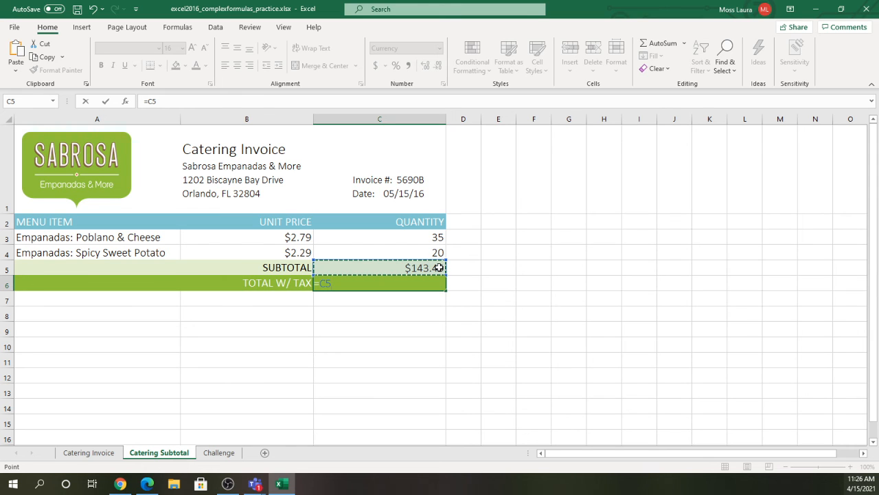
{"action": "type", "text": "*.075"}
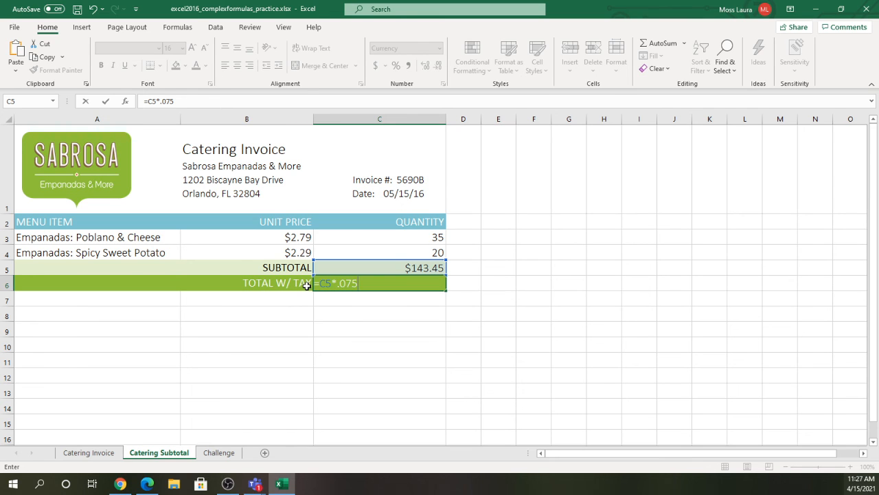
{"action": "type", "text": "+"}
{"action": "left_click", "coordinate": [358, 264]}
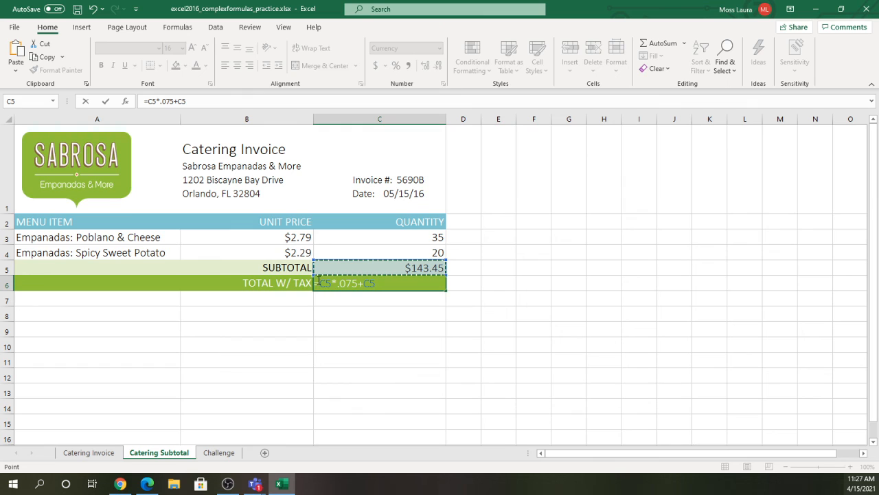
{"action": "key", "text": "F2"}
{"action": "type", "text": "("}
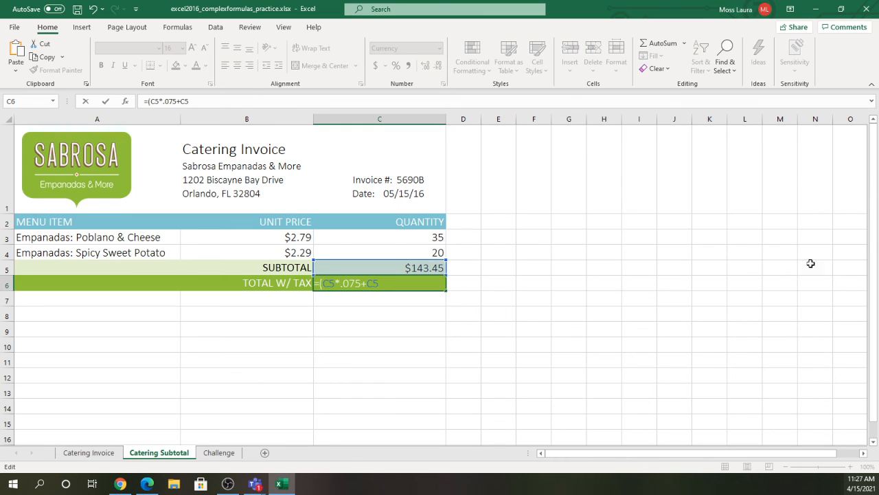
{"action": "left_click", "coordinate": [363, 284]}
{"action": "type", "text": ")"}
{"action": "key", "text": "Return"}
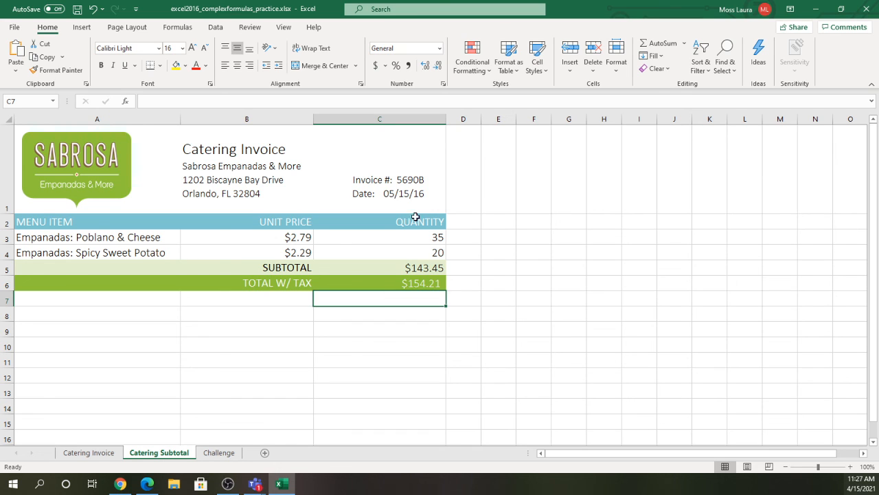
Review the subtotal and total with tax formulas in C5 and C6, and the quantity in C4
{"action": "left_click", "coordinate": [428, 269]}
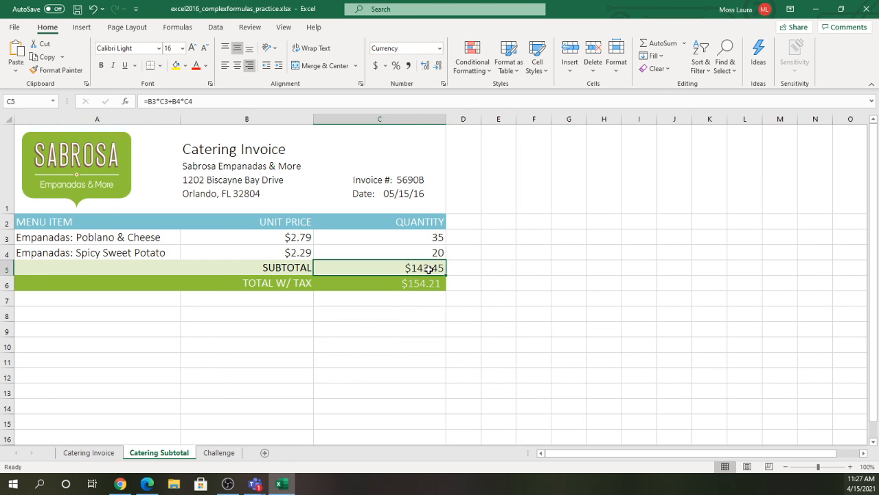
{"action": "left_click", "coordinate": [419, 283]}
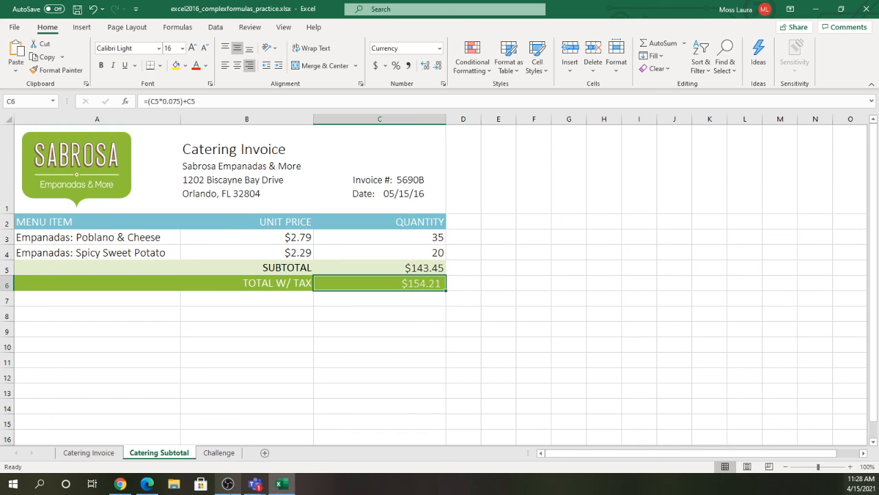
{"action": "mouse_move", "coordinate": [228, 483]}
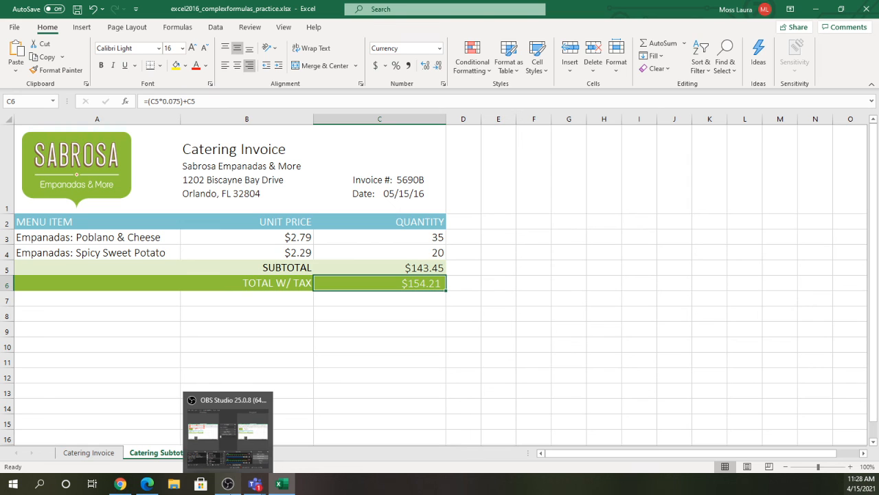
{"action": "left_click", "coordinate": [430, 252]}
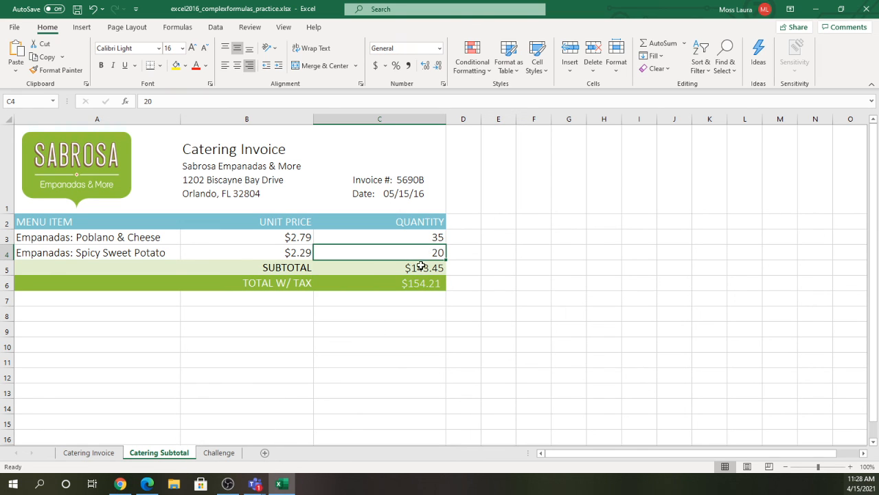
{"action": "left_click", "coordinate": [420, 267]}
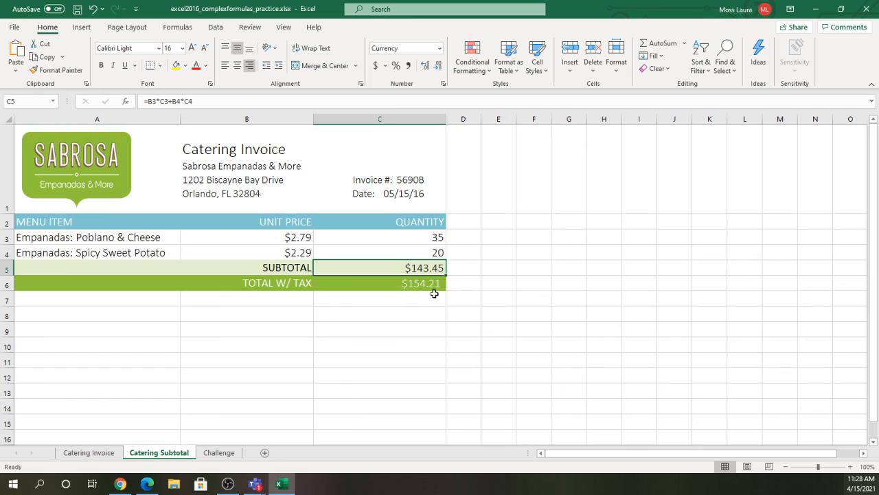
{"action": "left_click", "coordinate": [433, 284]}
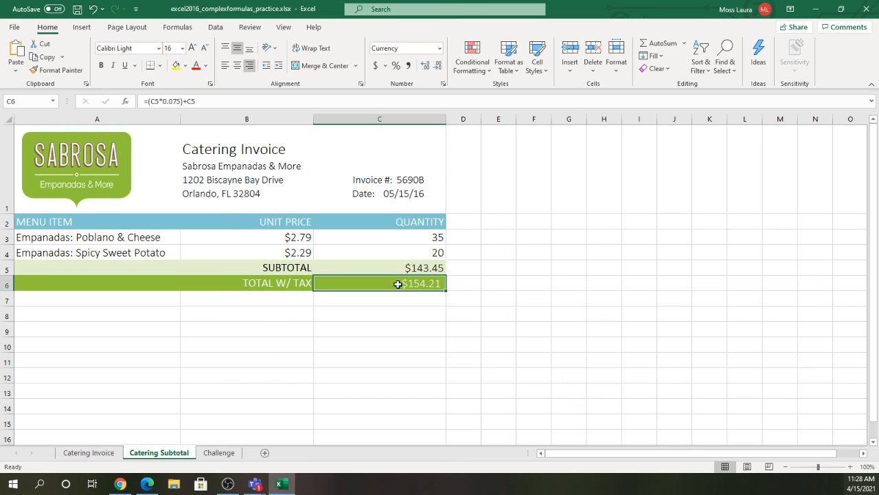
{"action": "left_click", "coordinate": [429, 267]}
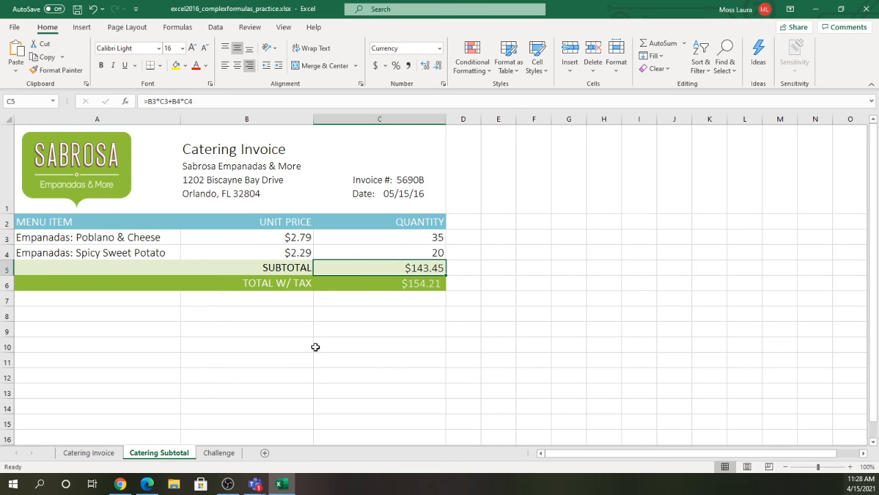
Bring up the Challenge sheet and inspect its line total formulas in D3 through D6
{"action": "left_click", "coordinate": [228, 455]}
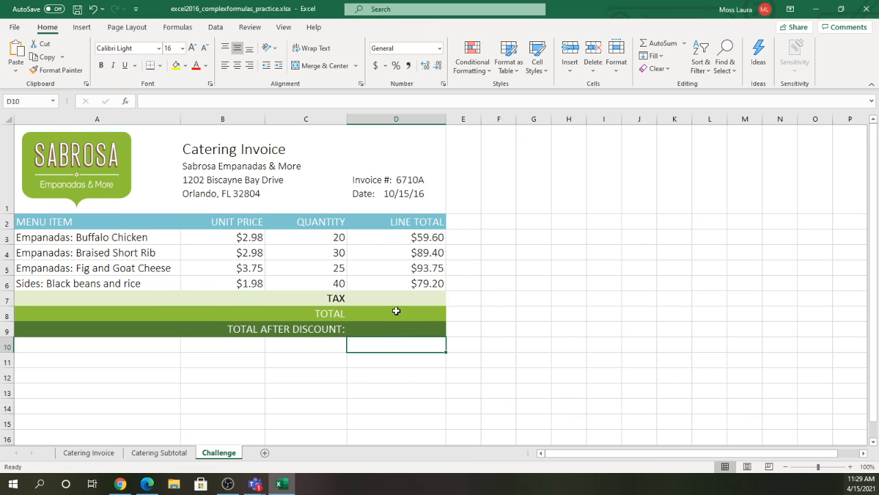
{"action": "left_click", "coordinate": [412, 272]}
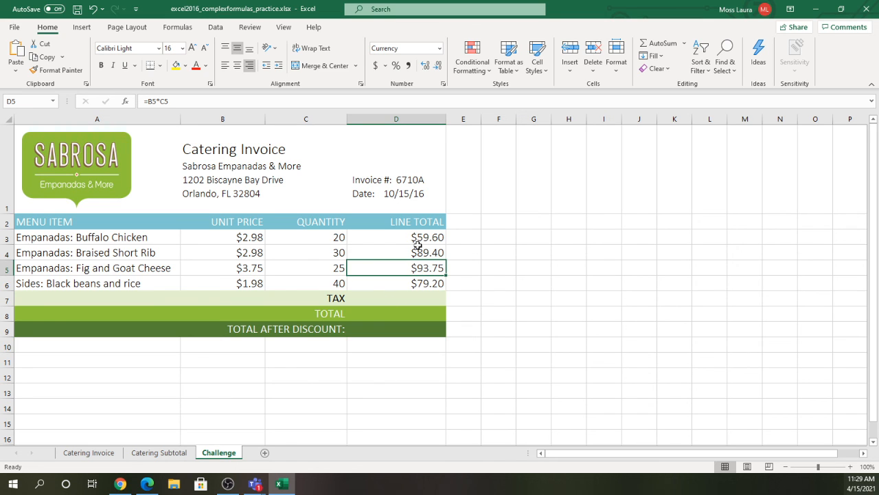
{"action": "left_click", "coordinate": [418, 239]}
{"action": "left_click", "coordinate": [417, 252]}
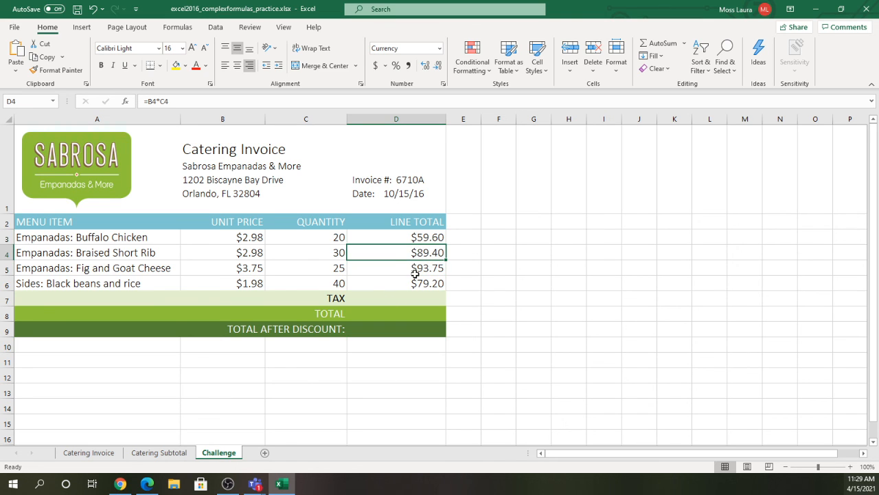
{"action": "left_click", "coordinate": [415, 272]}
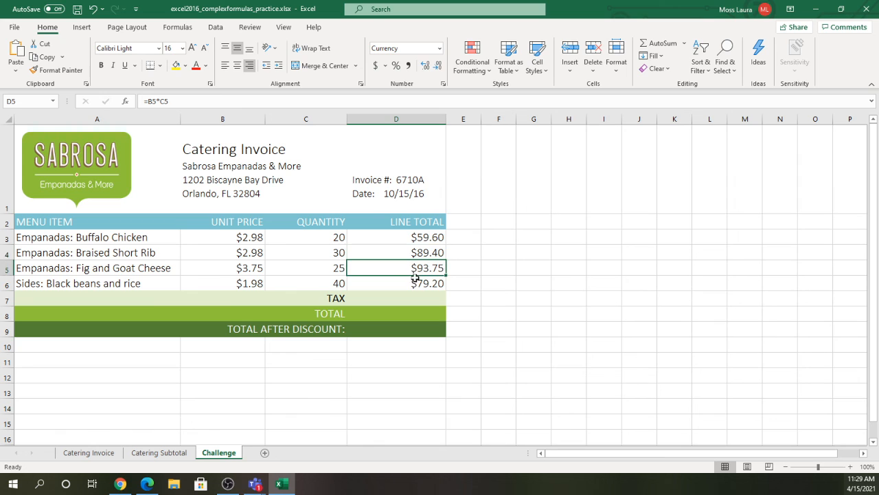
{"action": "left_click", "coordinate": [379, 283]}
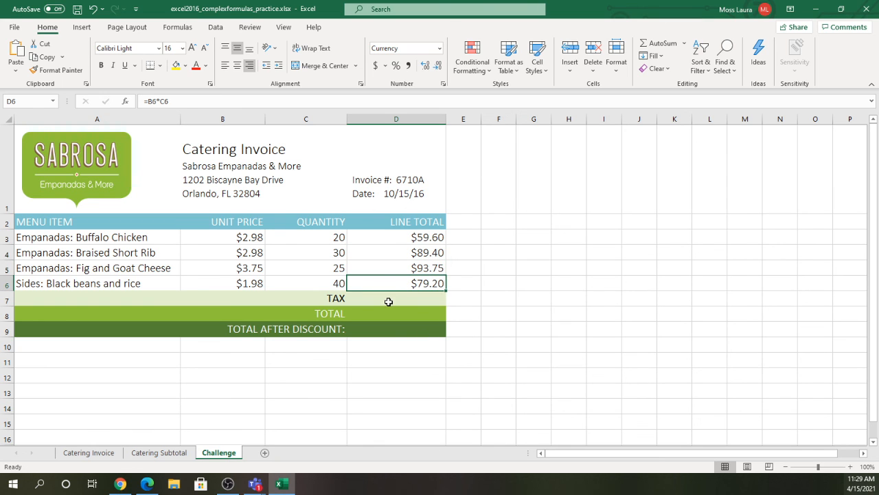
On the Challenge sheet, enter the tax formula =(D3+D4+D5+D6)*.075 in D7
{"action": "left_click", "coordinate": [389, 300]}
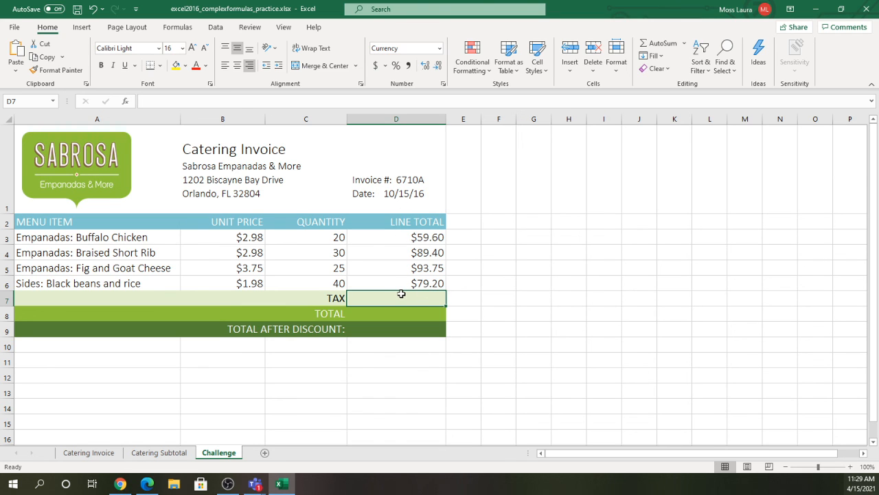
{"action": "type", "text": "="}
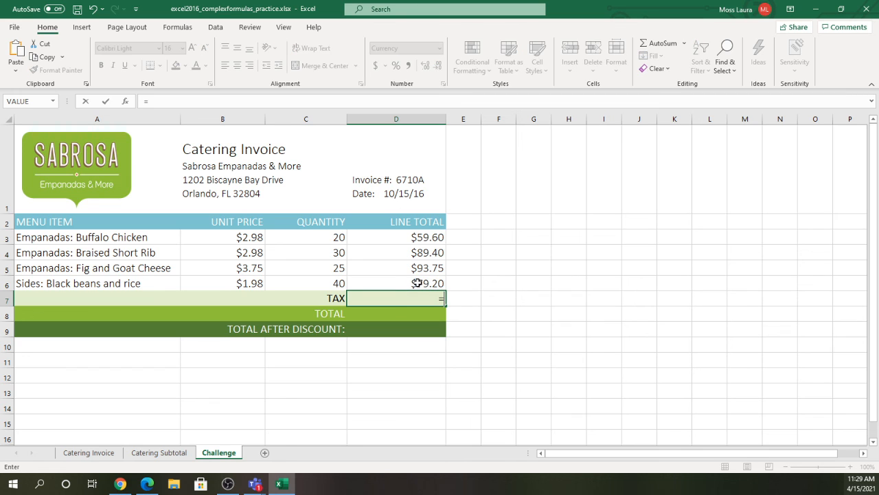
{"action": "type", "text": "("}
{"action": "left_click", "coordinate": [432, 238]}
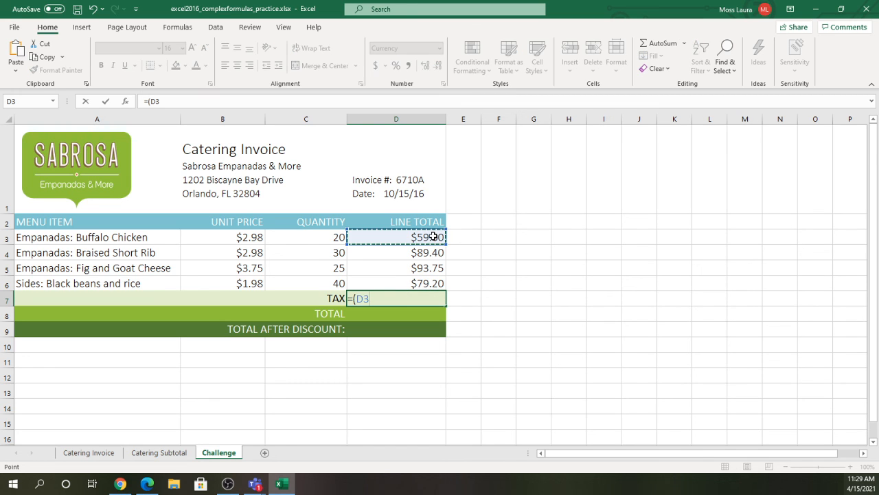
{"action": "type", "text": "+"}
{"action": "left_click", "coordinate": [427, 252]}
{"action": "type", "text": "+"}
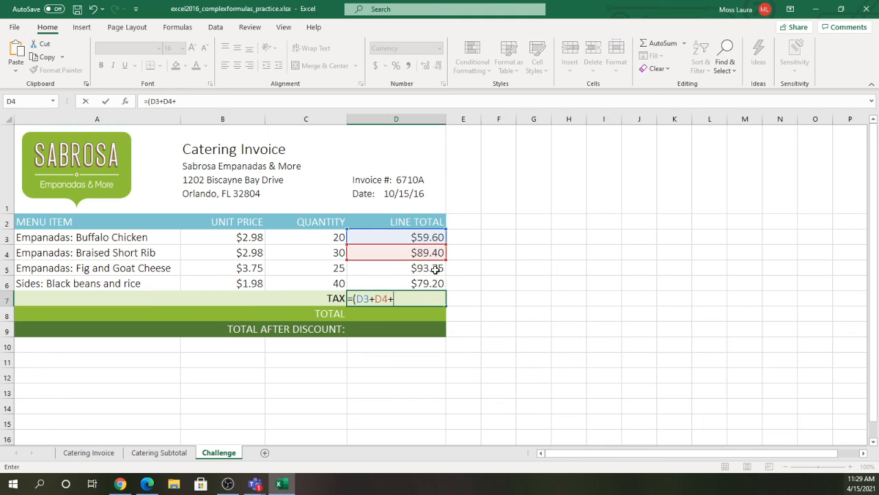
{"action": "left_click", "coordinate": [436, 269]}
{"action": "type", "text": "+"}
{"action": "left_click", "coordinate": [434, 283]}
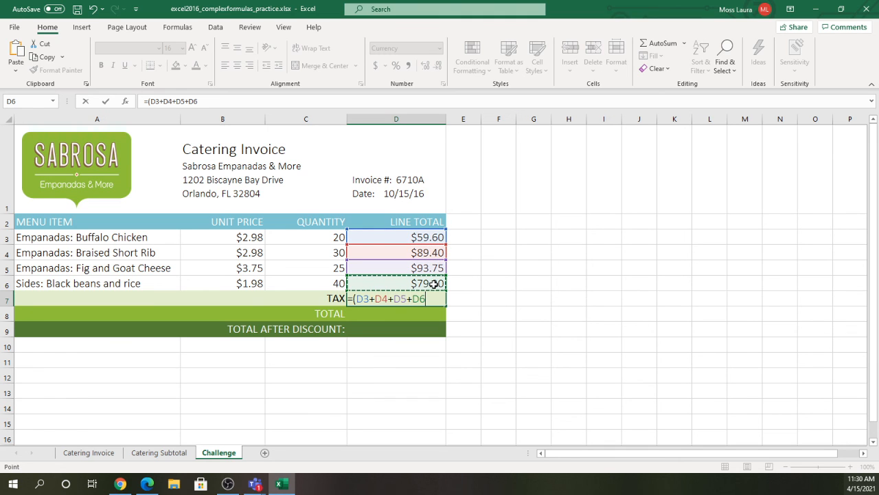
{"action": "type", "text": ")*.075"}
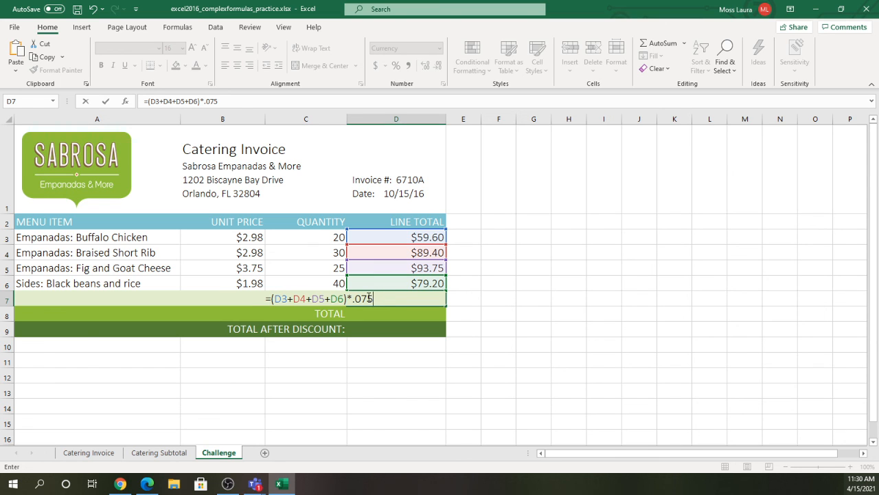
{"action": "key", "text": "Return"}
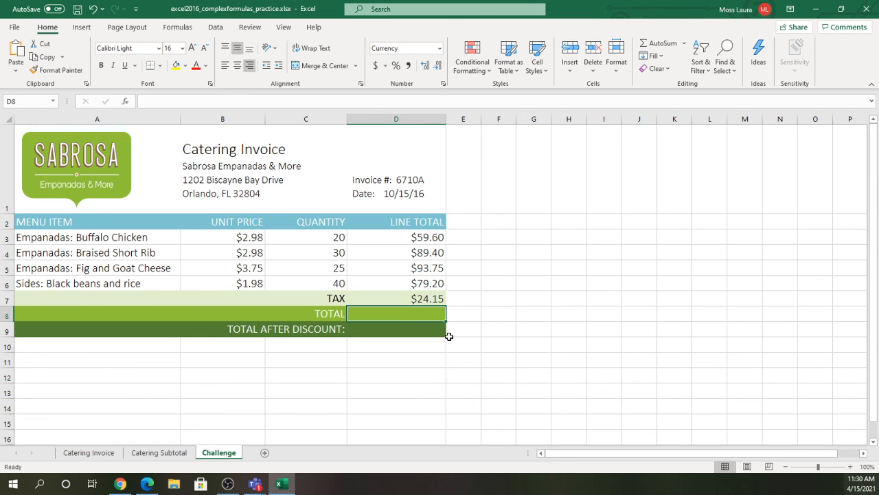
Enter the total formula =D3+D4+D5+D6+D7 in D8 of the Challenge sheet
{"action": "type", "text": "="}
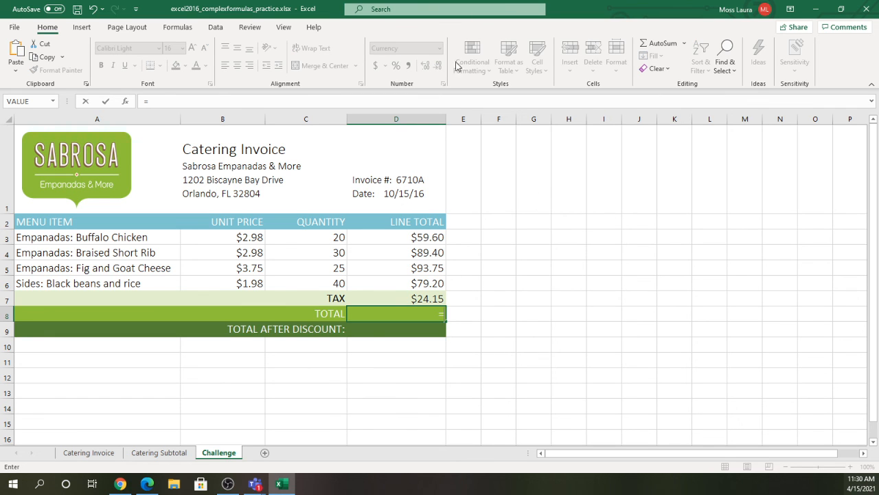
{"action": "left_click", "coordinate": [414, 240]}
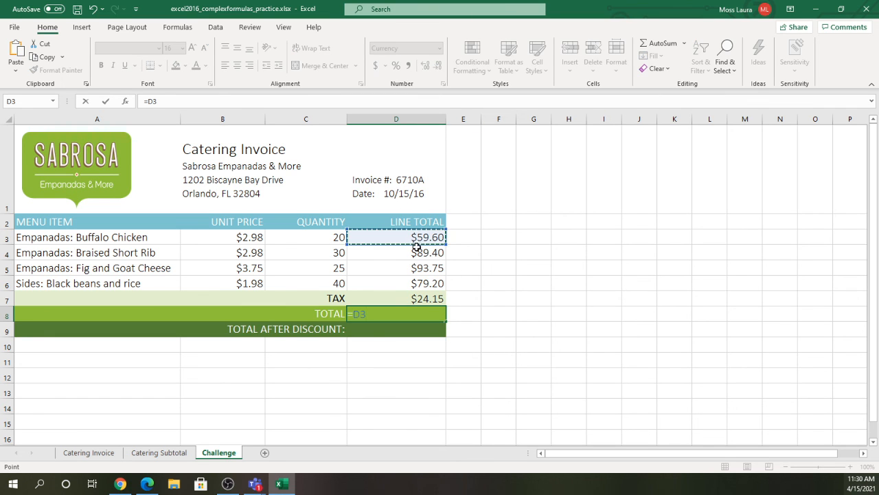
{"action": "type", "text": "+"}
{"action": "left_click", "coordinate": [414, 253]}
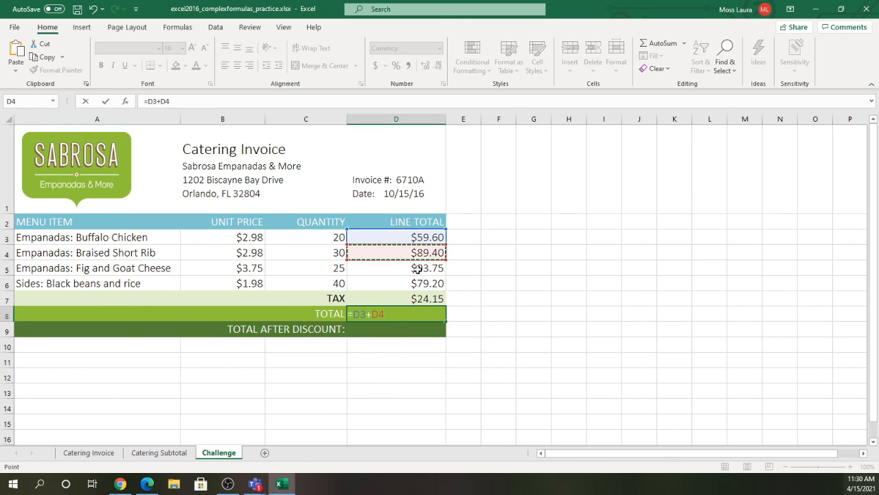
{"action": "type", "text": "+"}
{"action": "left_click", "coordinate": [418, 269]}
{"action": "type", "text": "+"}
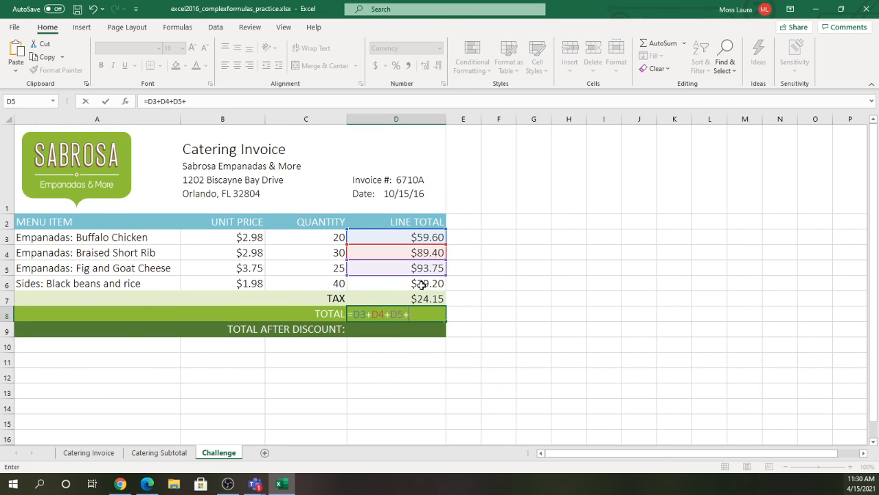
{"action": "left_click", "coordinate": [422, 283]}
{"action": "type", "text": "+"}
{"action": "left_click", "coordinate": [432, 300]}
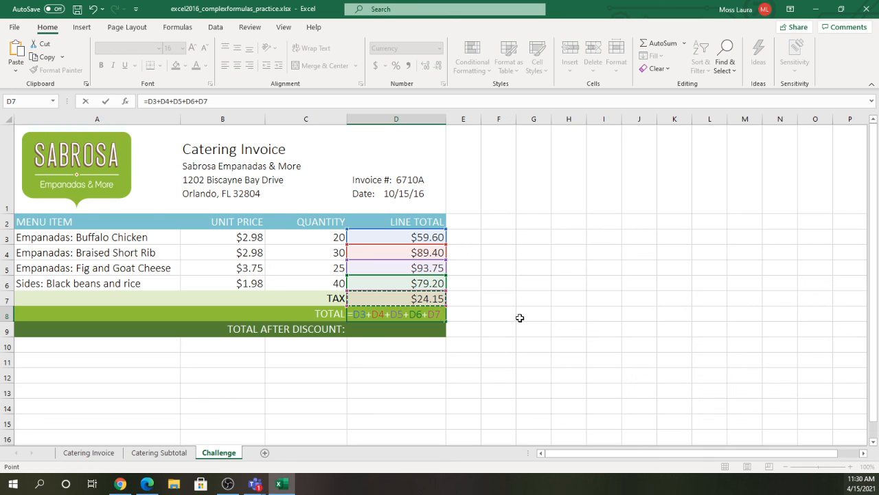
{"action": "key", "text": "Return"}
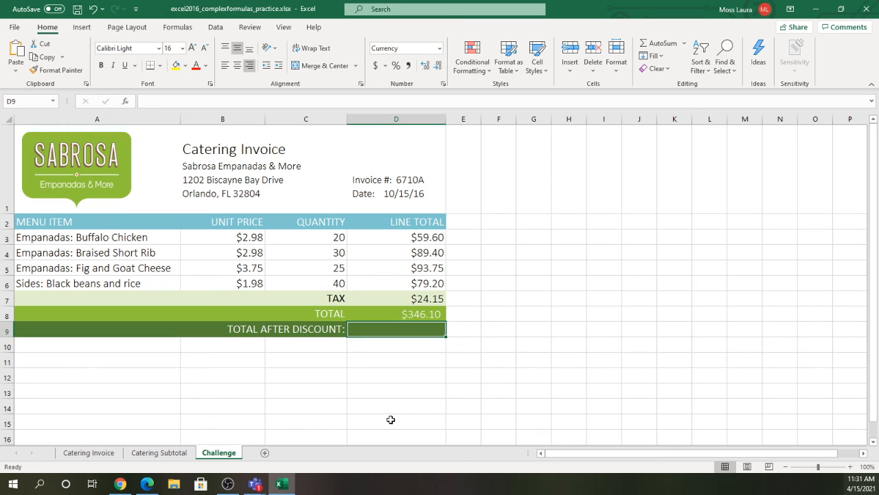
Enter the total after discount formula =D8*.90 in D9 of the Challenge sheet
{"action": "type", "text": "="}
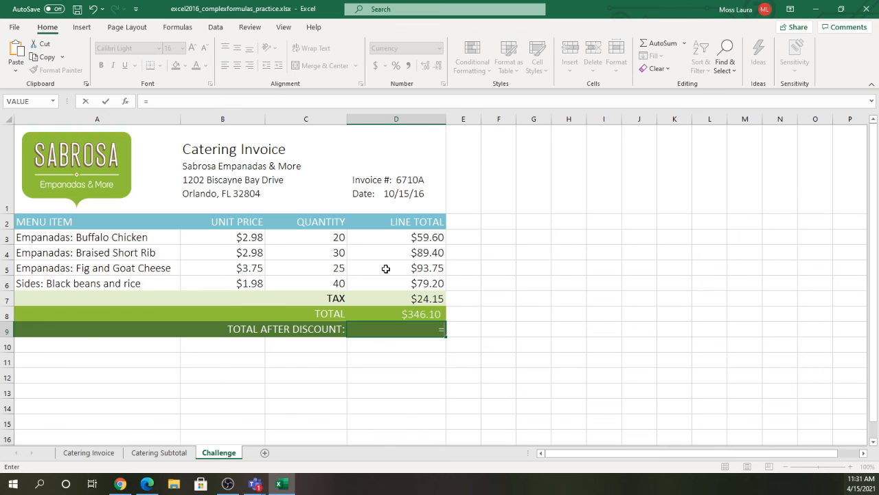
{"action": "left_click", "coordinate": [404, 314]}
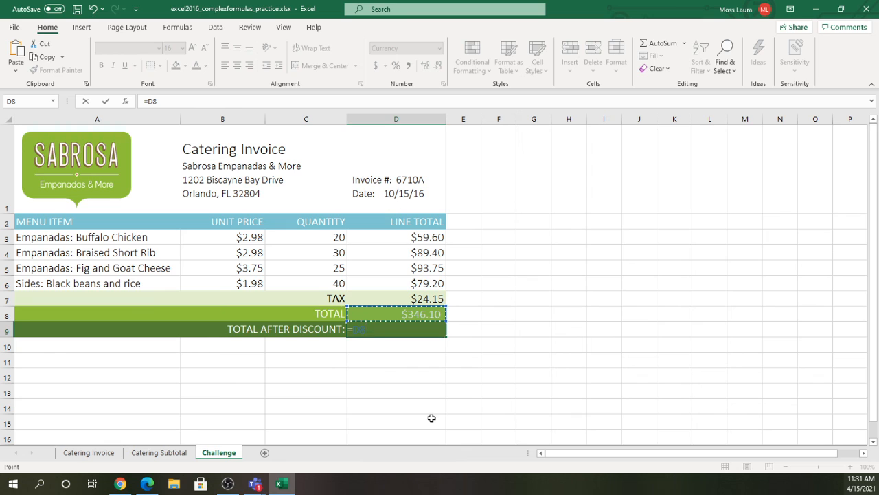
{"action": "type", "text": "*.90"}
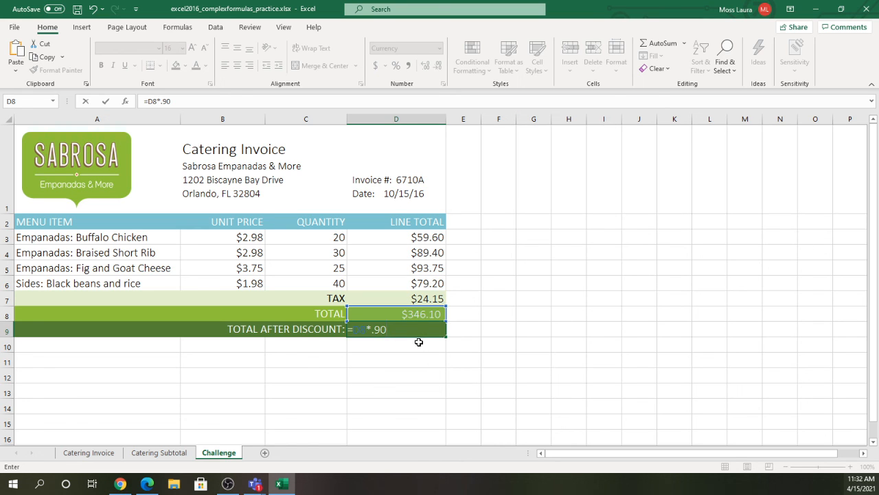
{"action": "key", "text": "Return"}
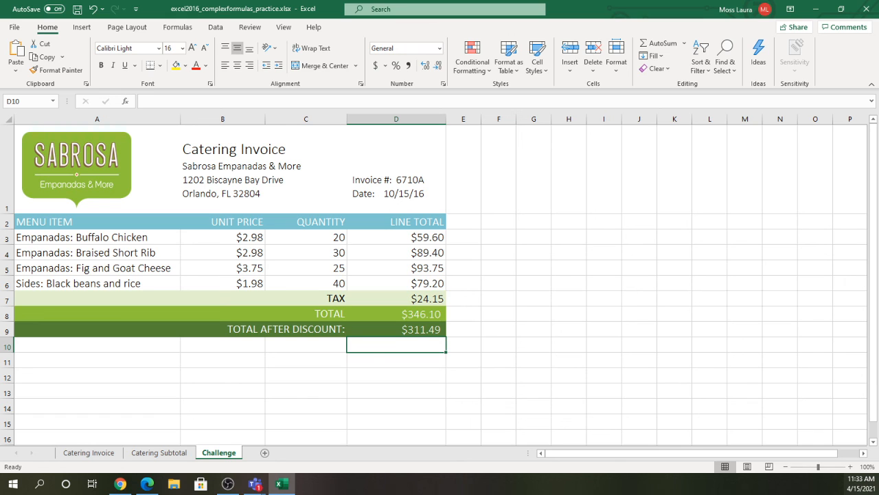
Go back to the Catering Subtotal sheet and examine the formulas in C6 and C5 with their referenced cells
{"action": "left_click", "coordinate": [164, 459]}
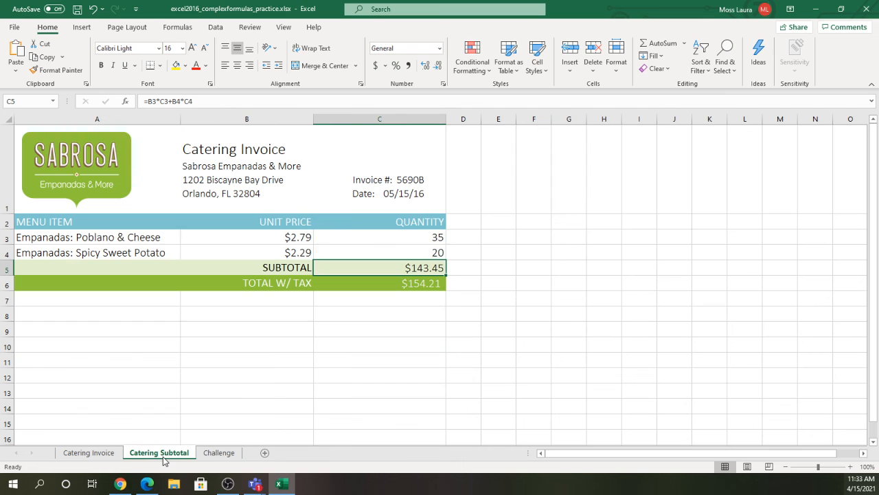
{"action": "left_click", "coordinate": [397, 287]}
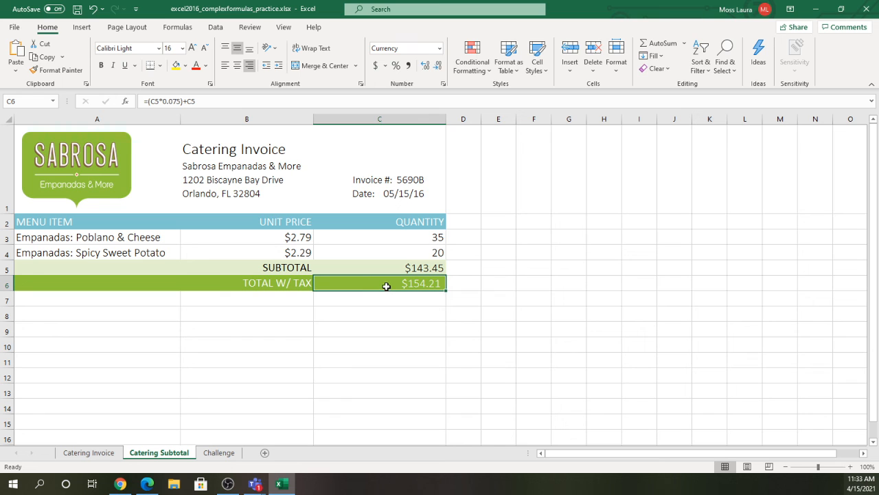
{"action": "double_click", "coordinate": [387, 287]}
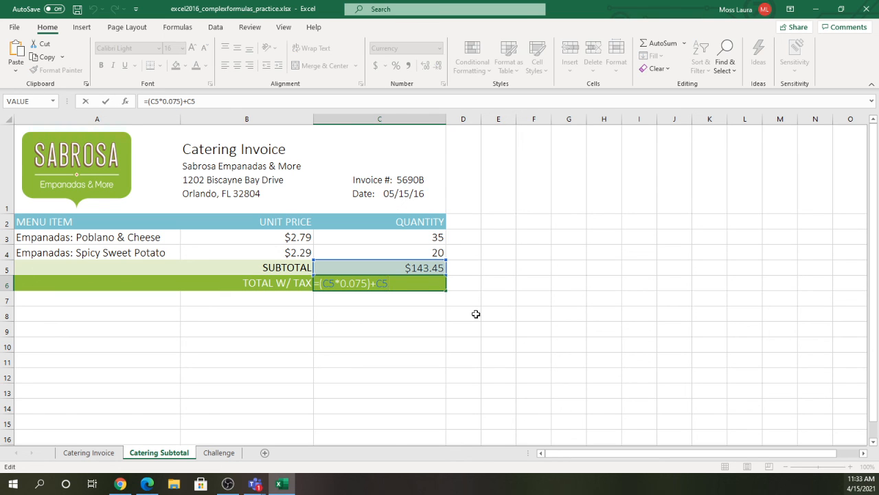
{"action": "left_click", "coordinate": [427, 267]}
{"action": "double_click", "coordinate": [429, 268]}
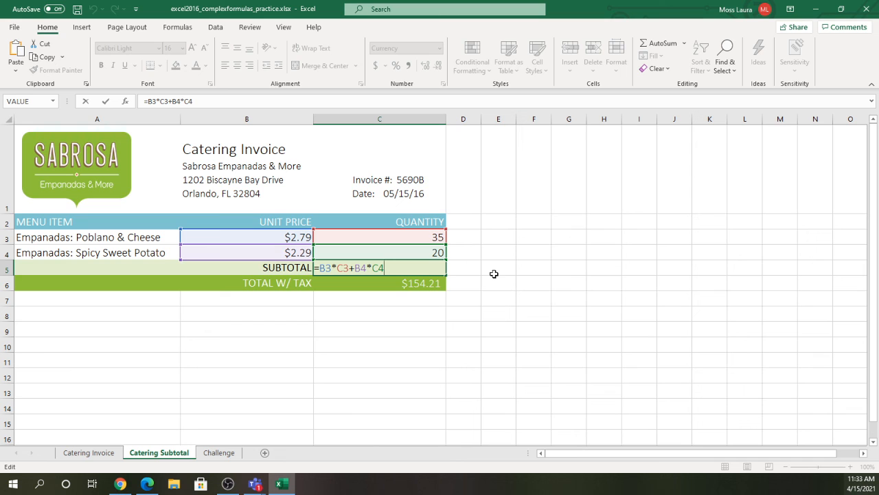
Return to the Catering Invoice sheet and examine the tax formula in D6 with its referenced line totals
{"action": "left_click", "coordinate": [103, 453]}
{"action": "left_click", "coordinate": [461, 372]}
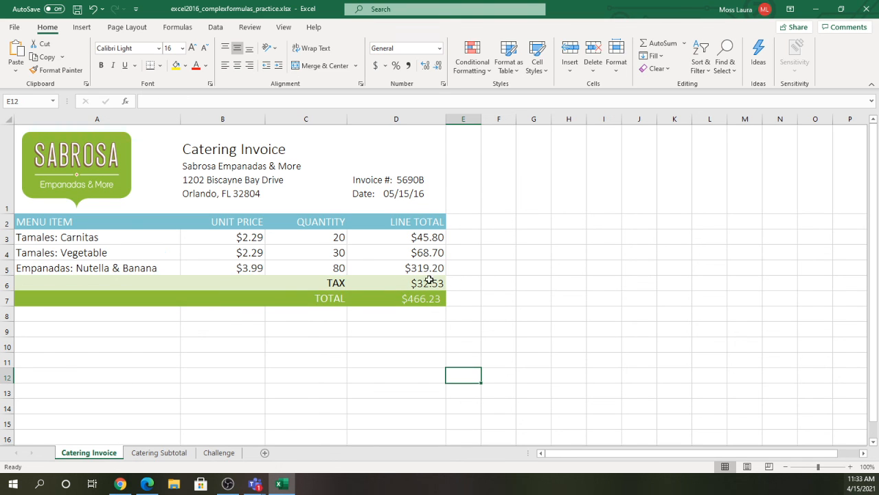
{"action": "double_click", "coordinate": [430, 286]}
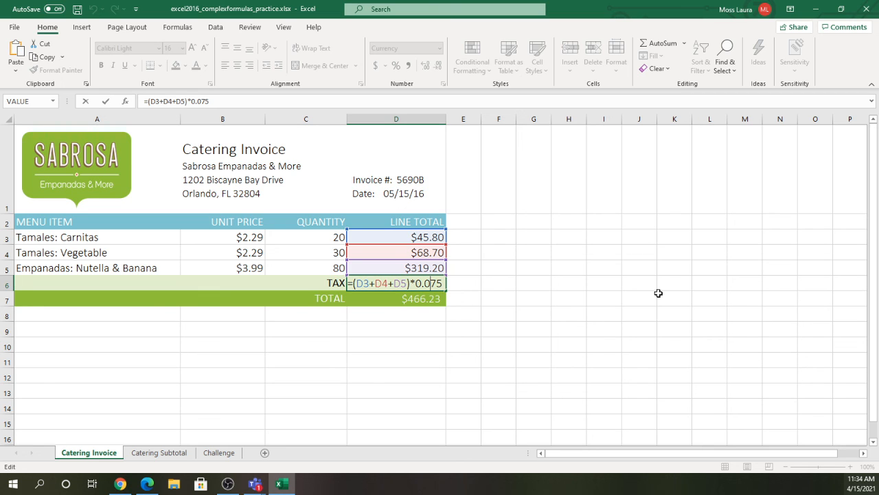
{"action": "key", "text": "Return"}
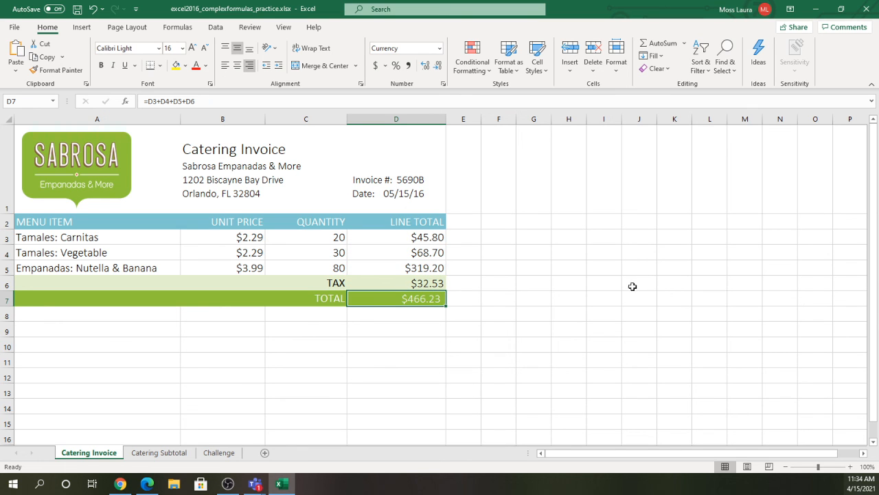
{"action": "left_click", "coordinate": [318, 266]}
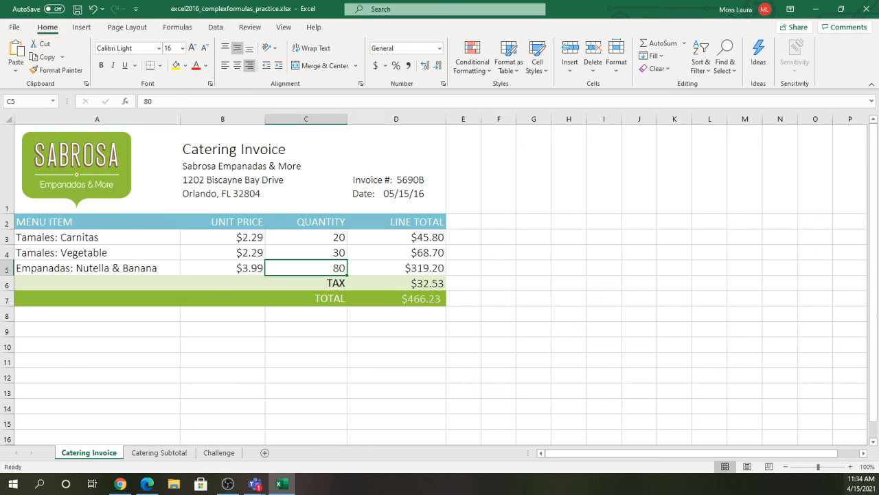
{"action": "key", "text": "alt+Tab"}
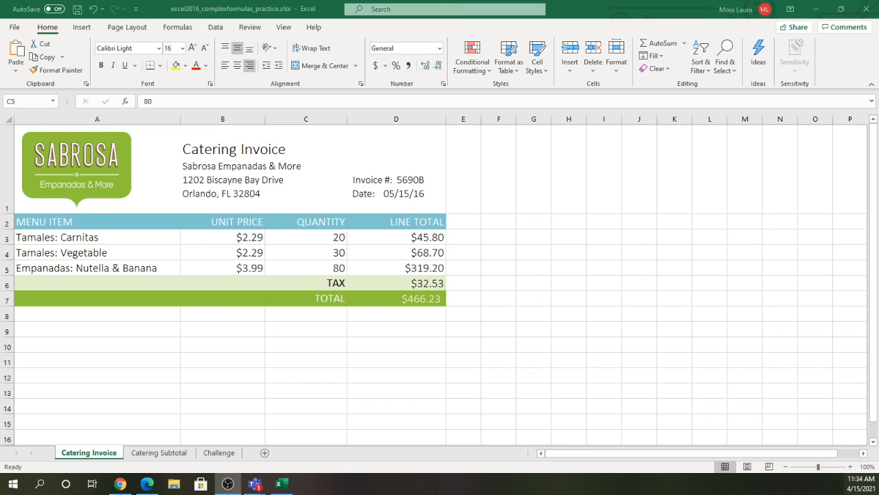